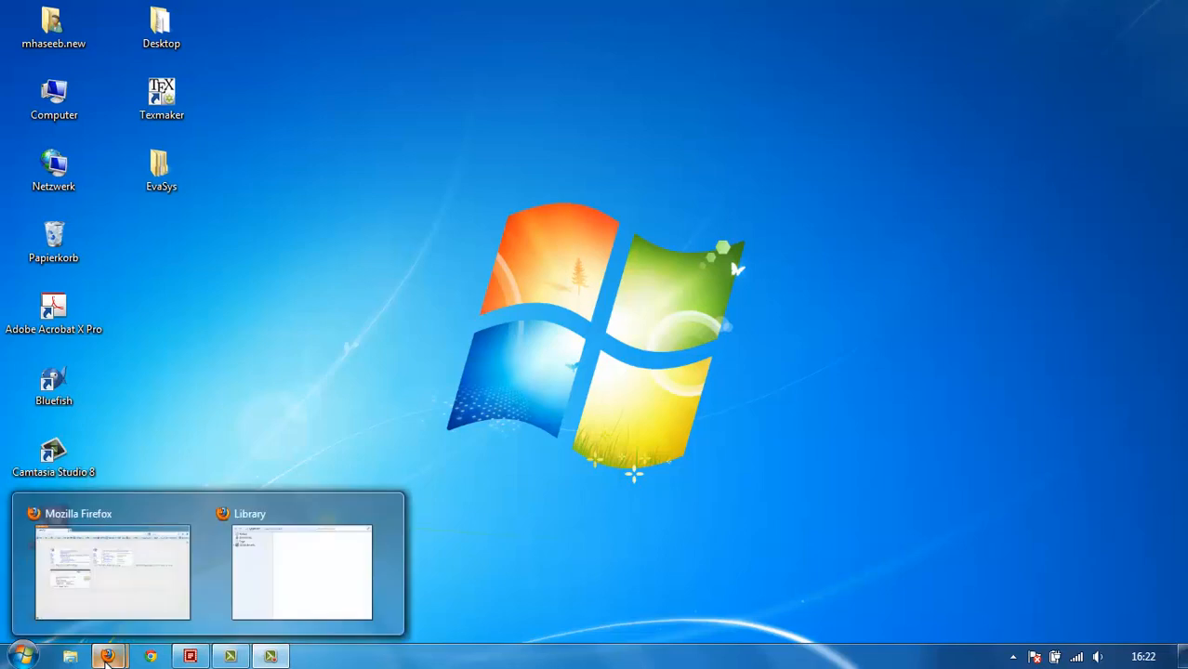
Switch to Firefox, search the web for "r project" and open The R Project for Statistical Computing website.
left_click(133, 589)
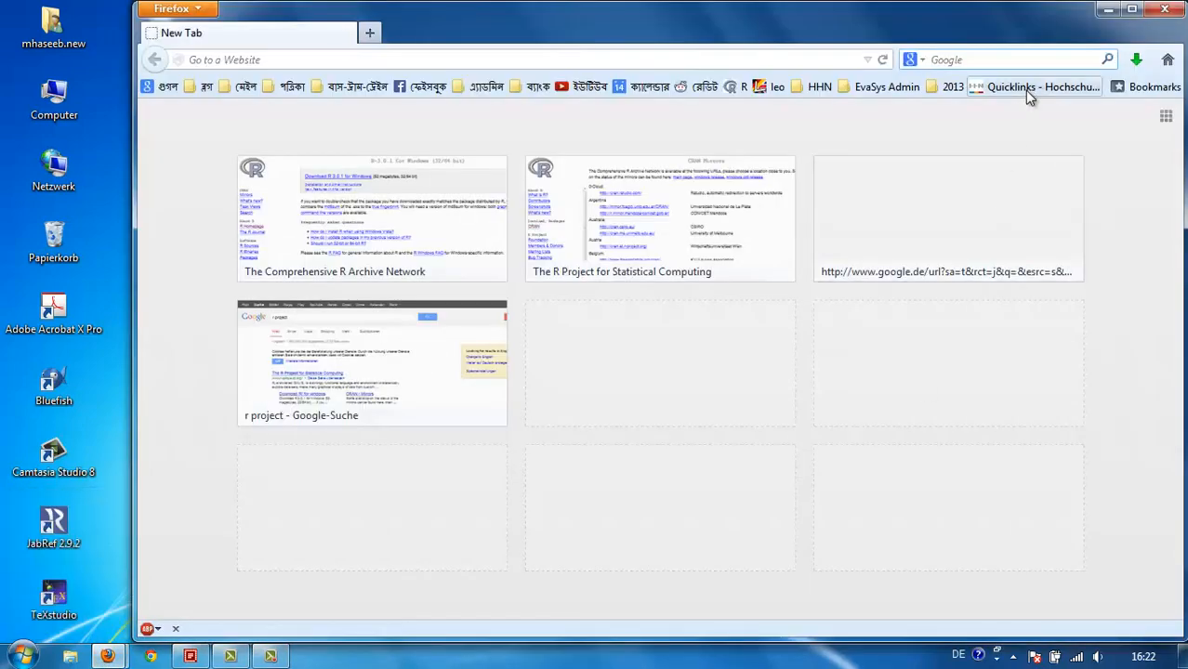
left_click(989, 59)
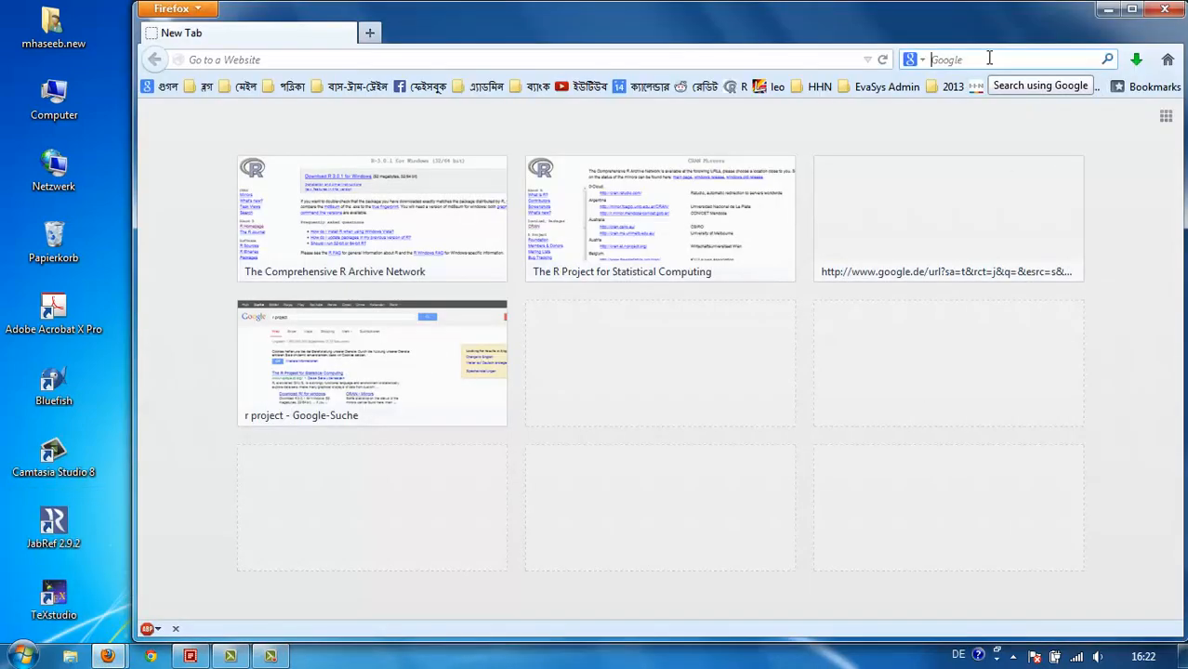
type("r pro")
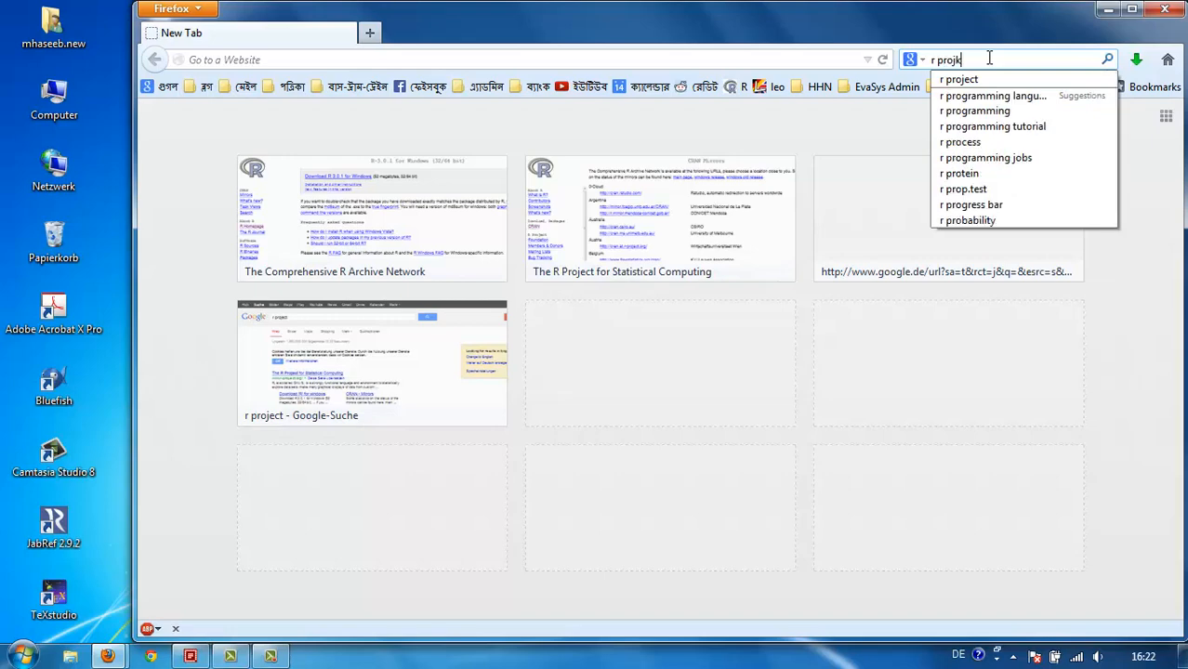
type("ject")
key("Return")
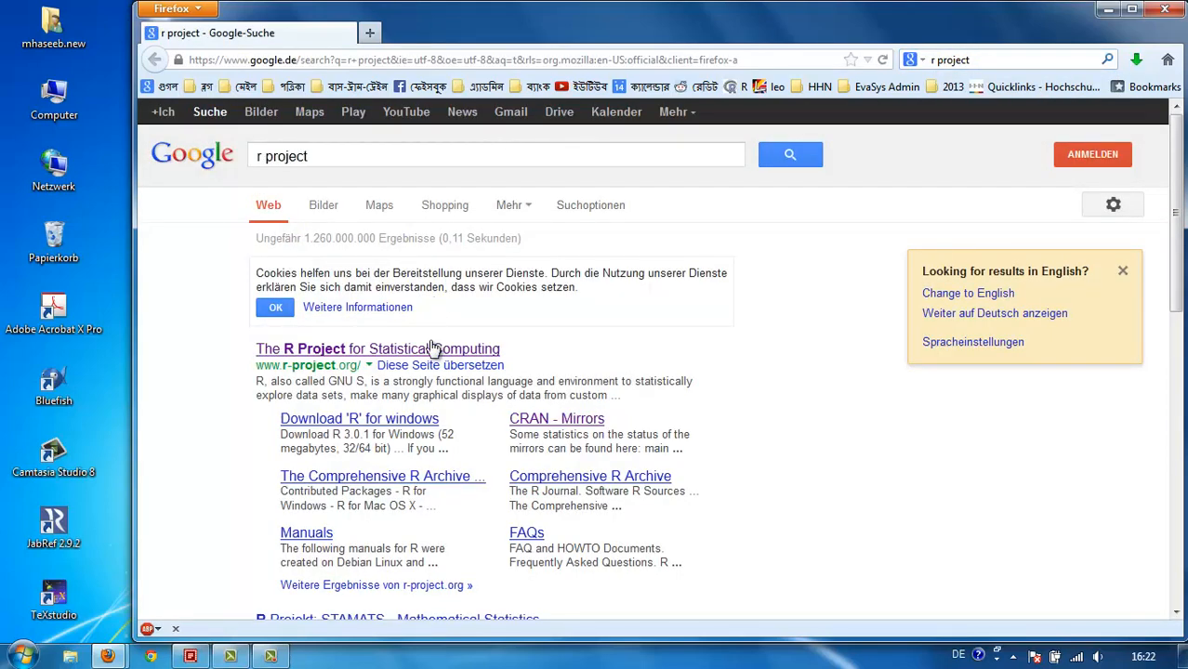
left_click(432, 349)
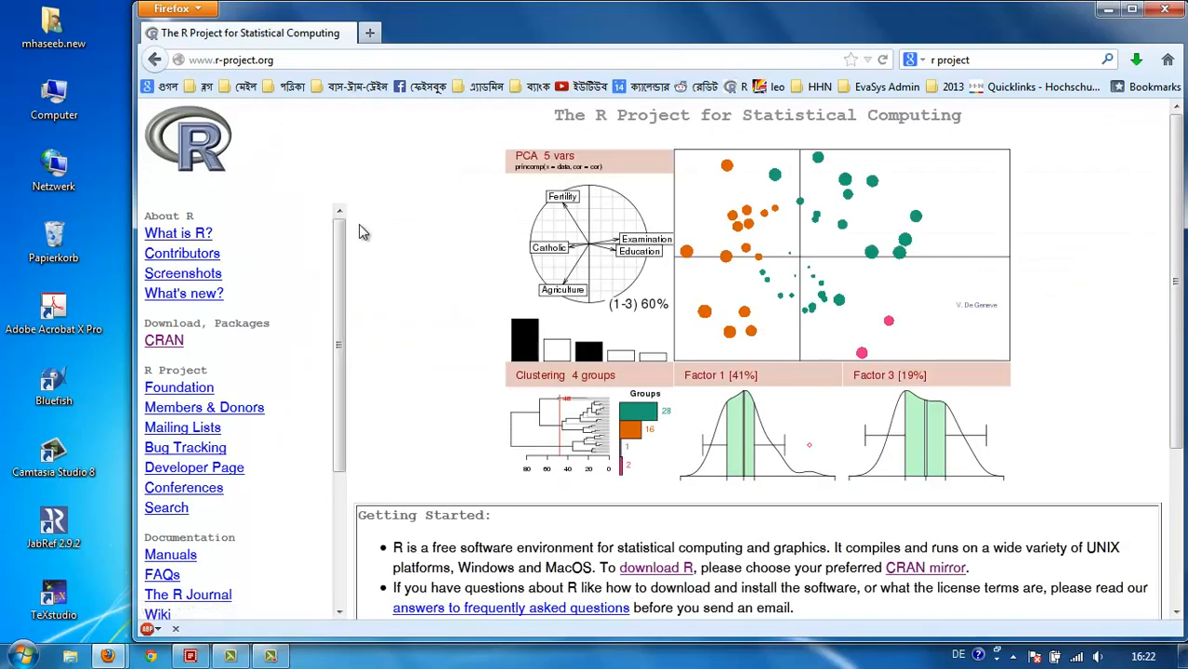
Open the CRAN mirror list and choose the Softliste.de Berlin mirror under Germany.
left_click(164, 343)
scroll(624, 372, "down", 3)
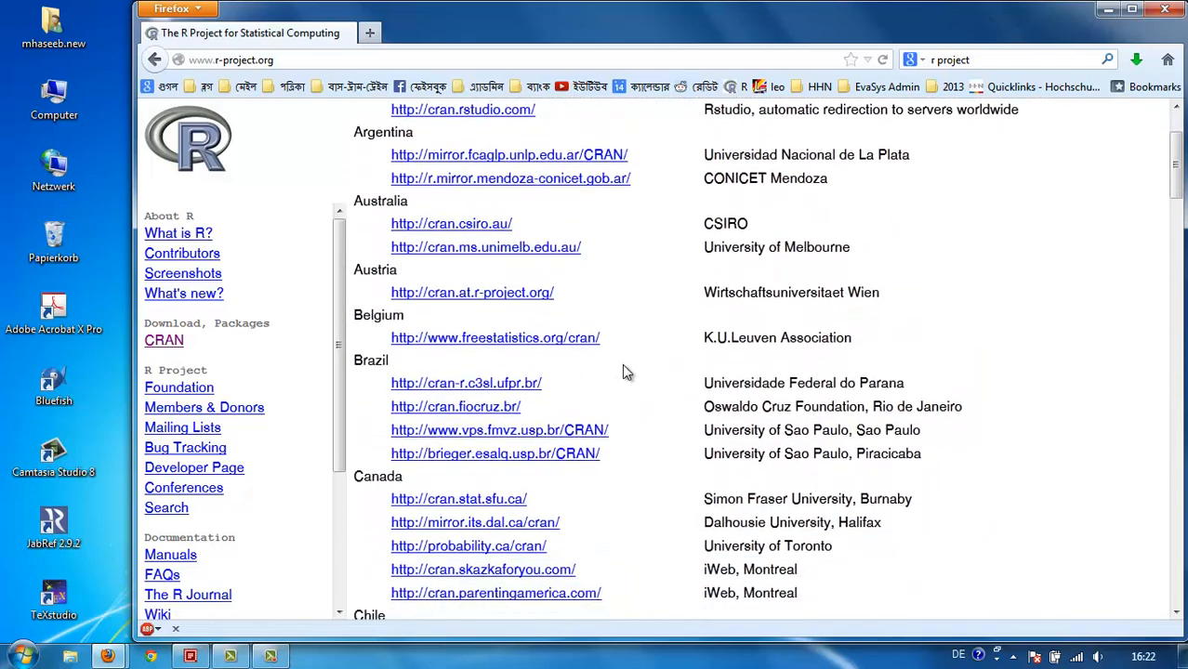
scroll(624, 372, "down", 10)
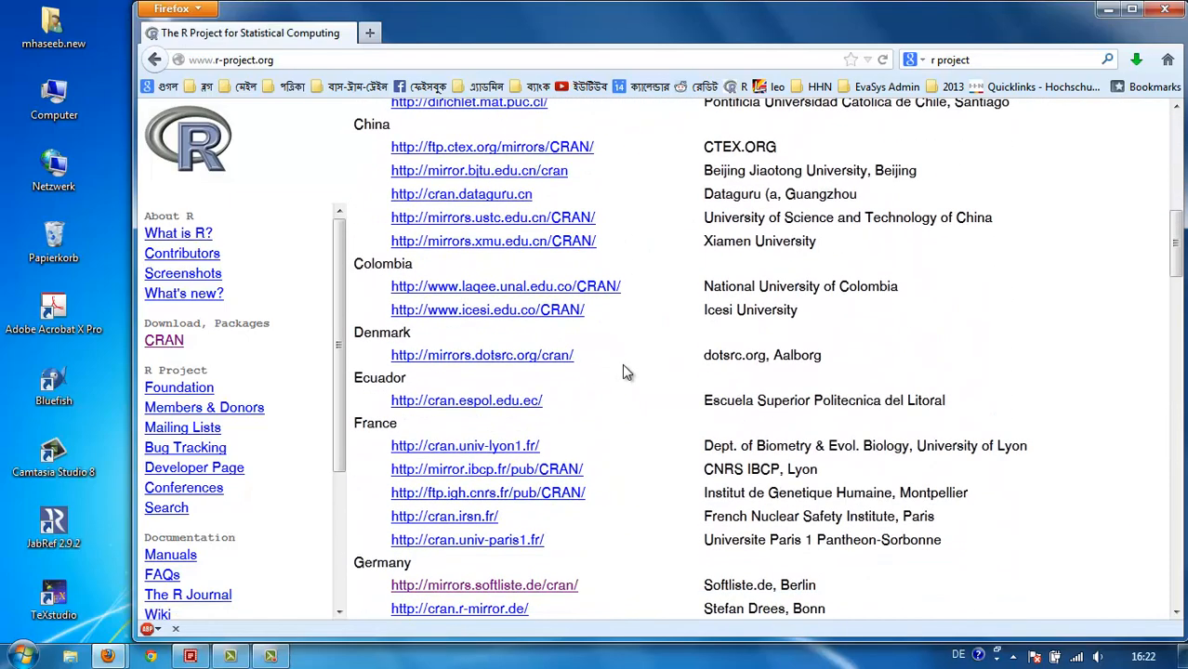
scroll(623, 371, "down", 3)
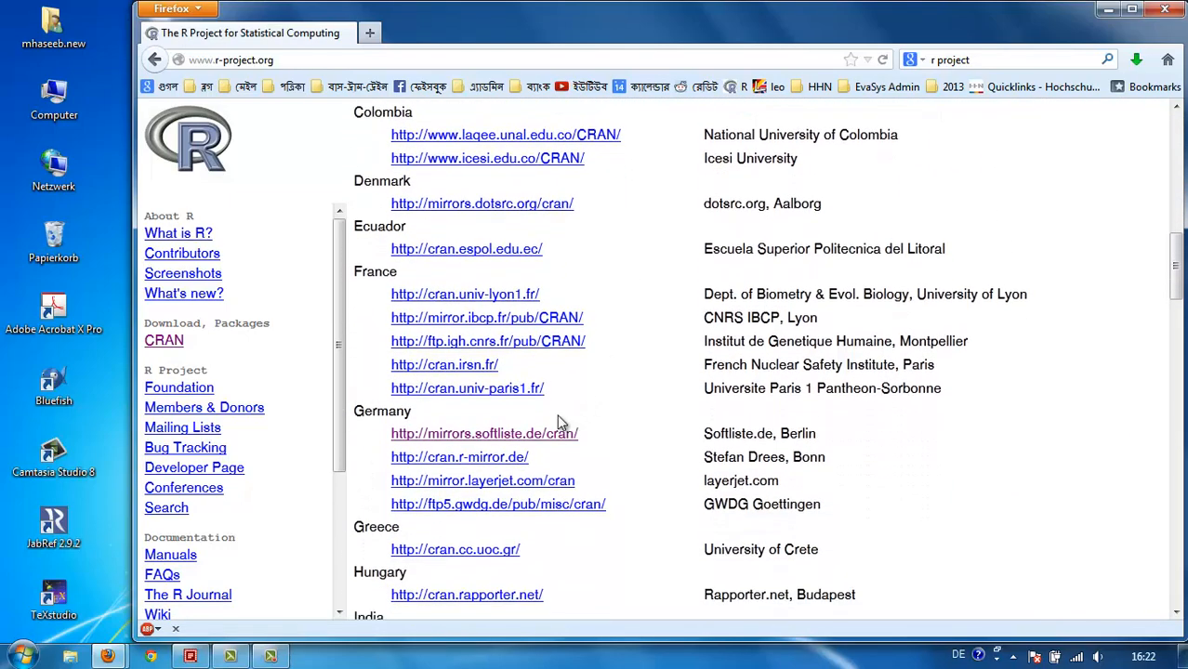
left_click(554, 434)
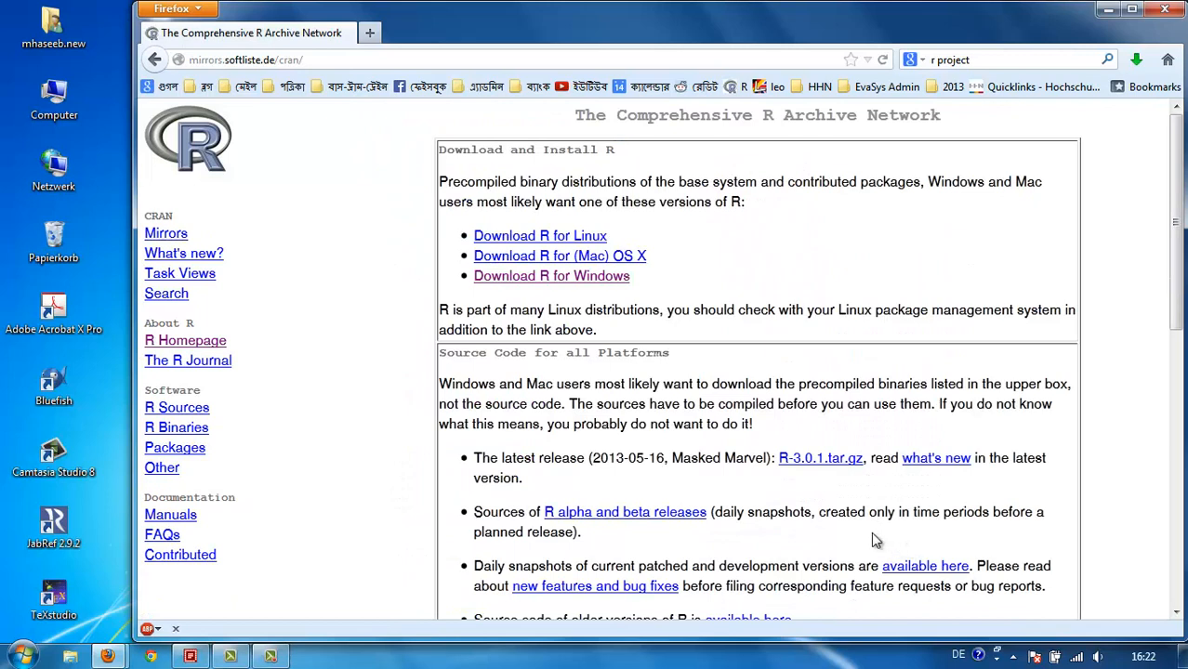
Download the R 3.0.1 base installer for Windows, saving R-3.0.1-win.exe, and bring up the browser's downloads list.
left_click(579, 279)
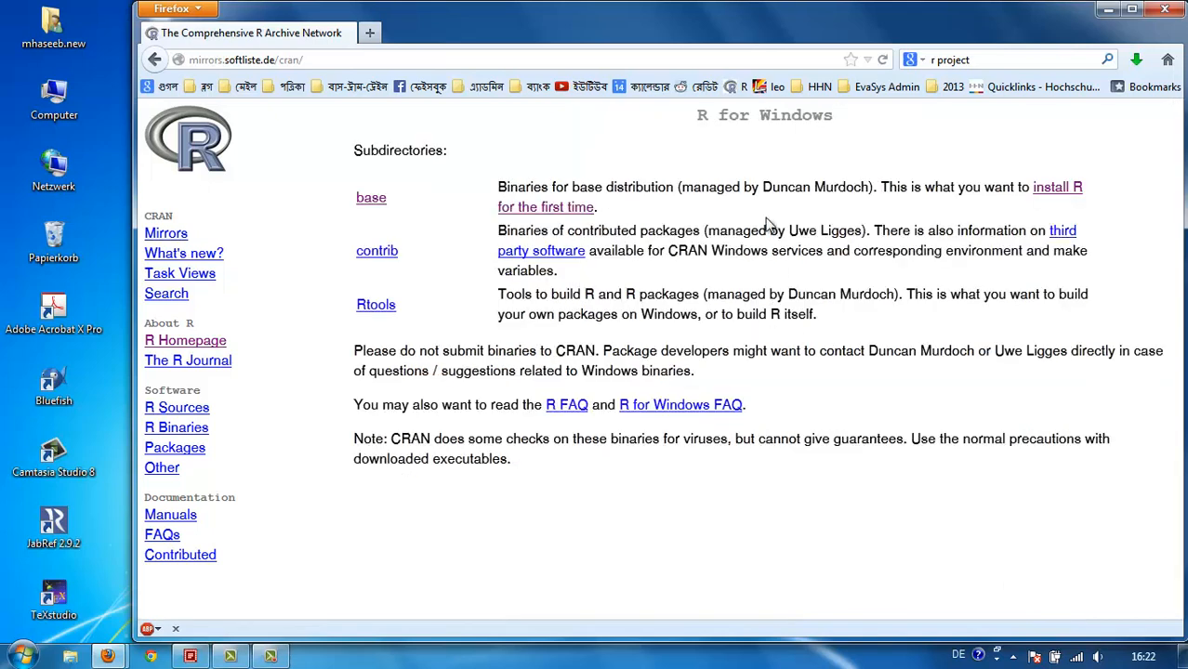
left_click(370, 201)
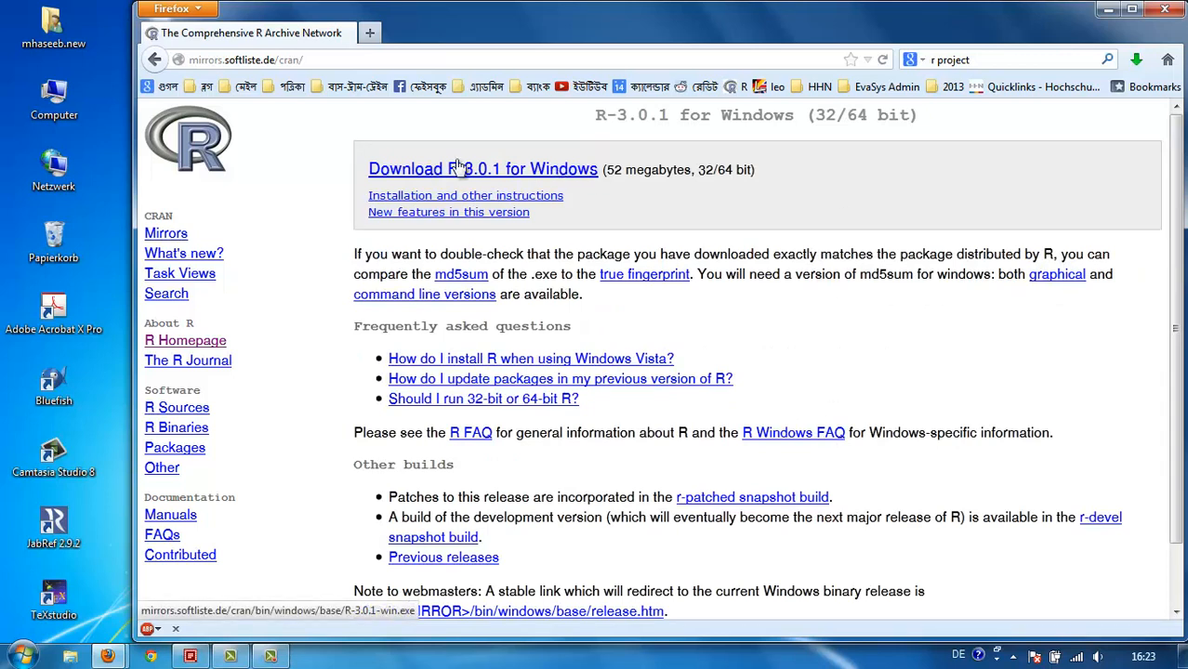
left_click(548, 171)
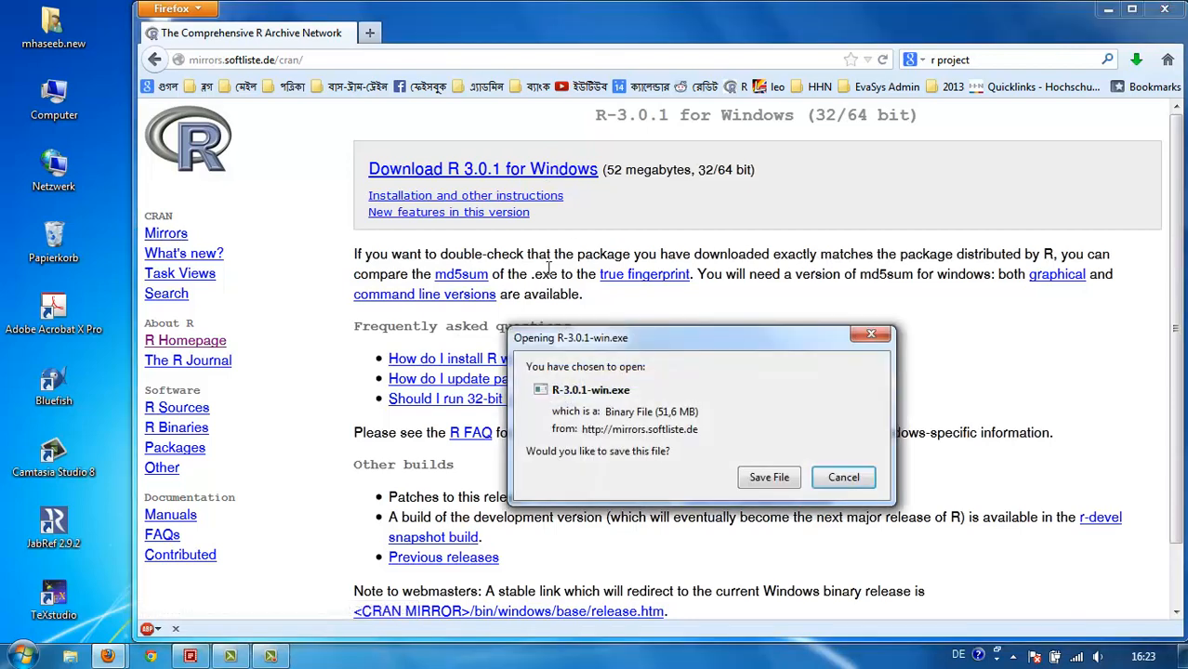
left_click(777, 477)
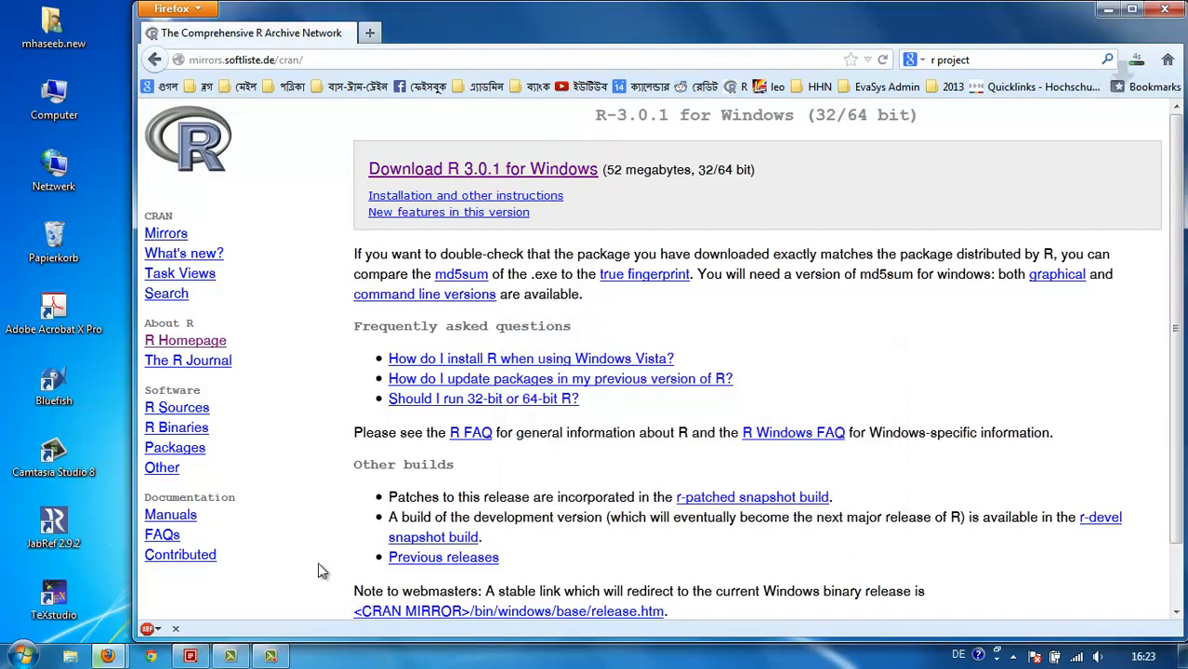
mouse_move(117, 658)
left_click(264, 590)
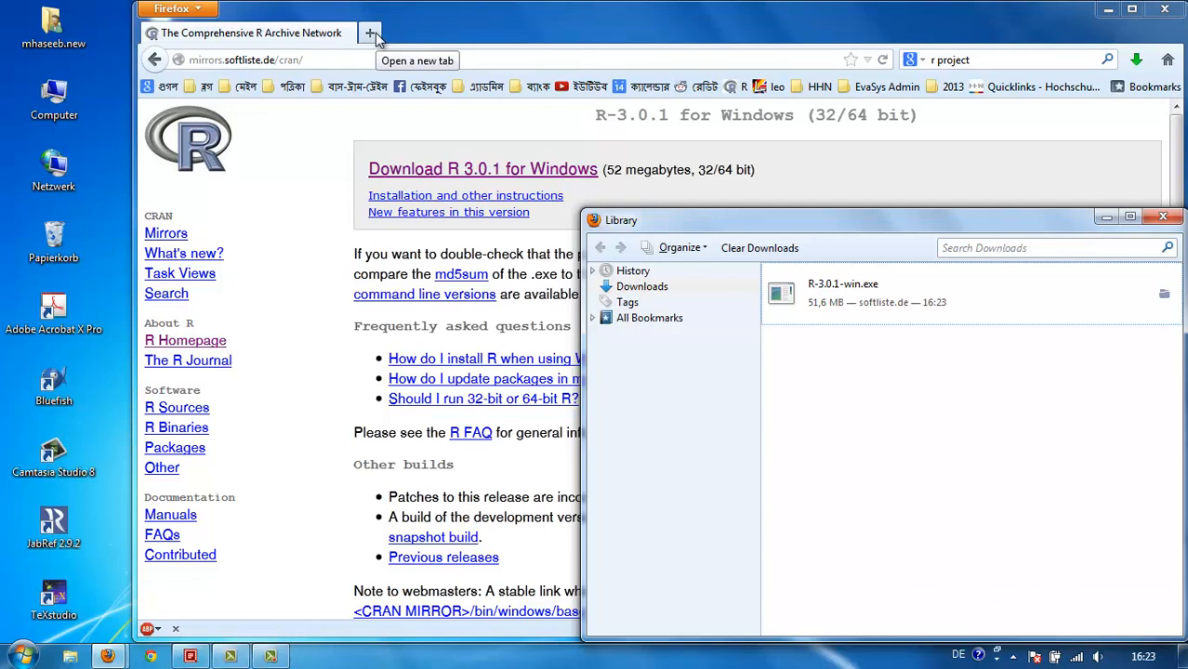
Search the web for "rstudio" in a new browser tab and open the RStudio home page.
left_click(370, 32)
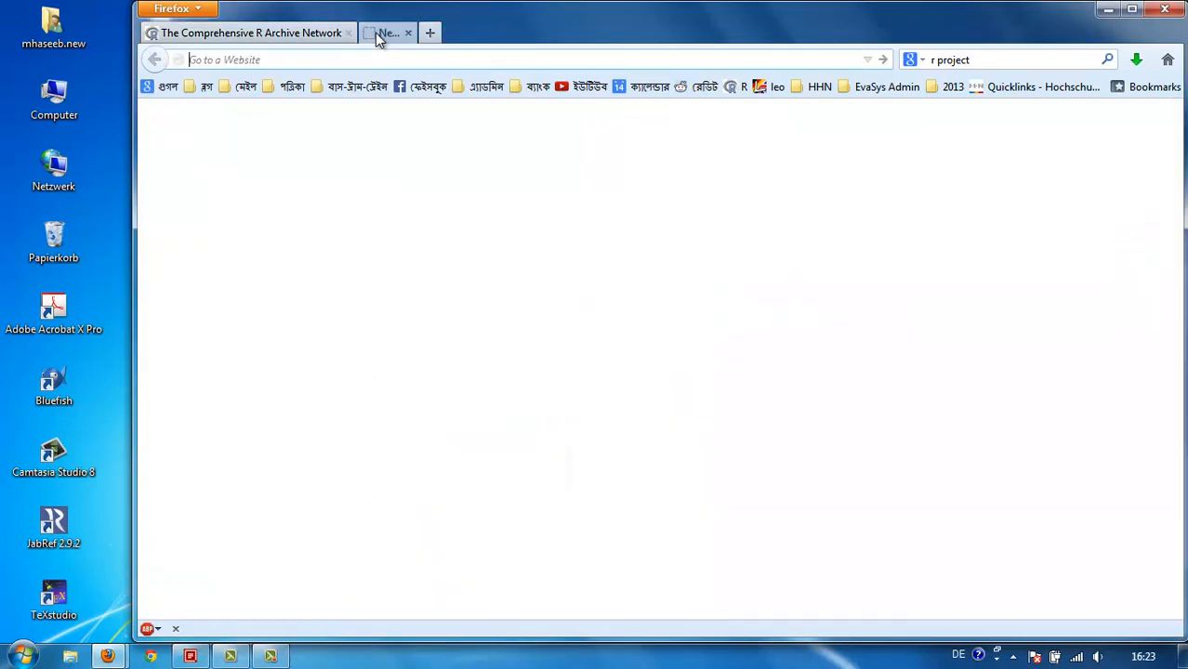
left_click(1004, 62)
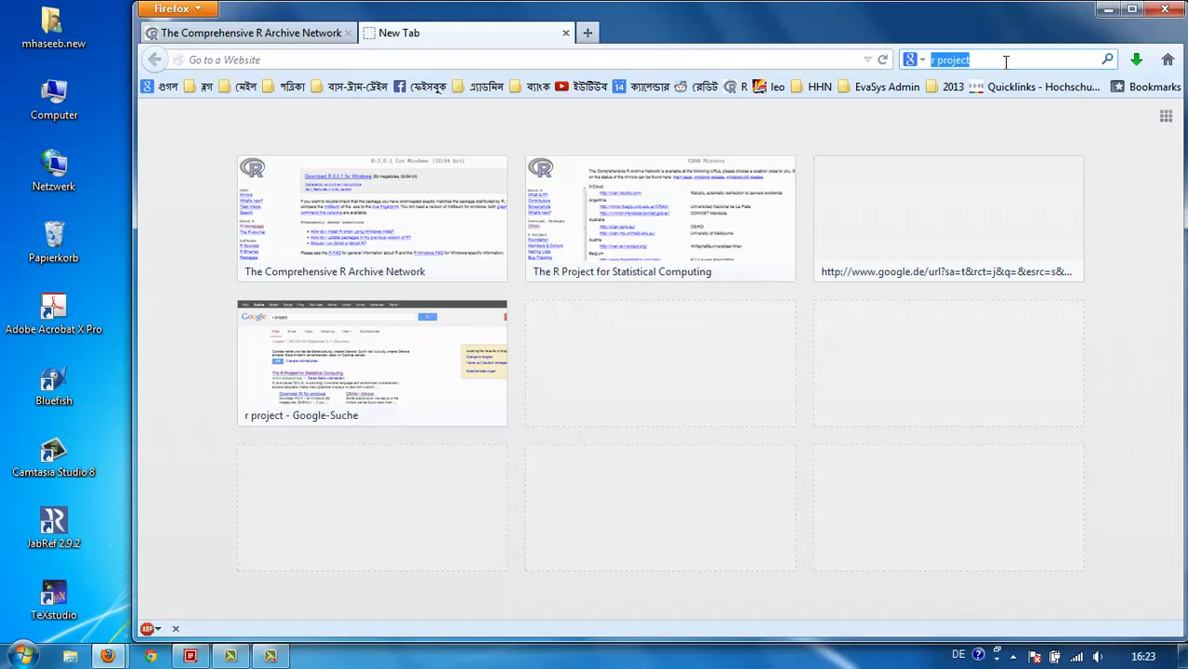
type("rstudio")
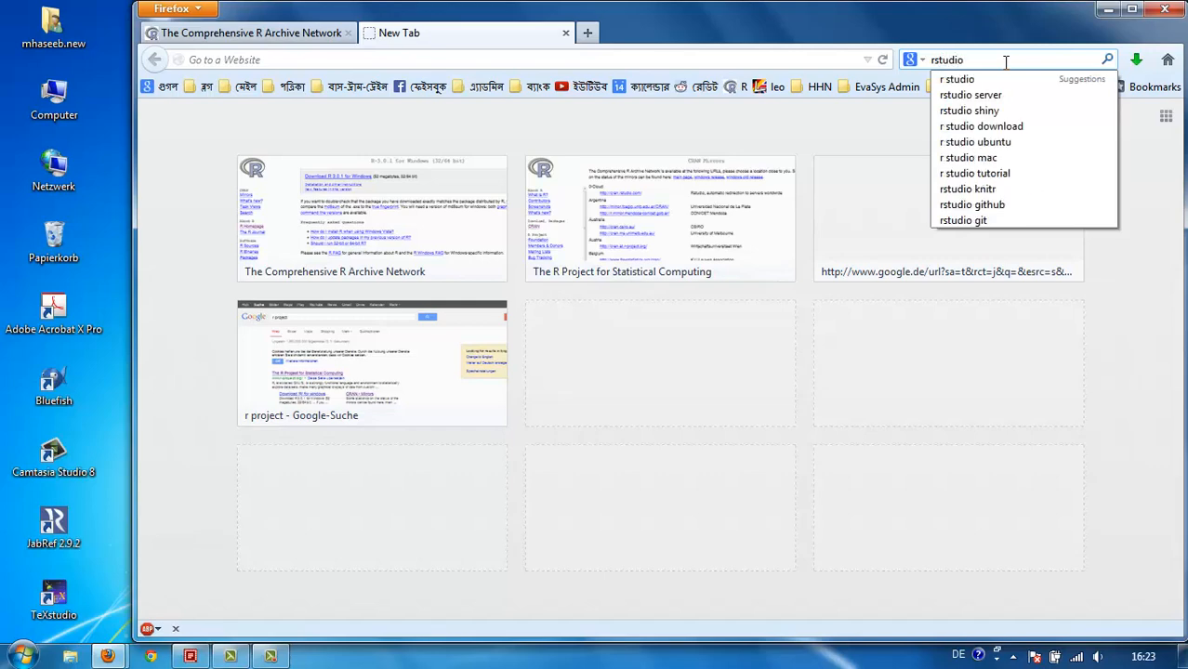
key("Return")
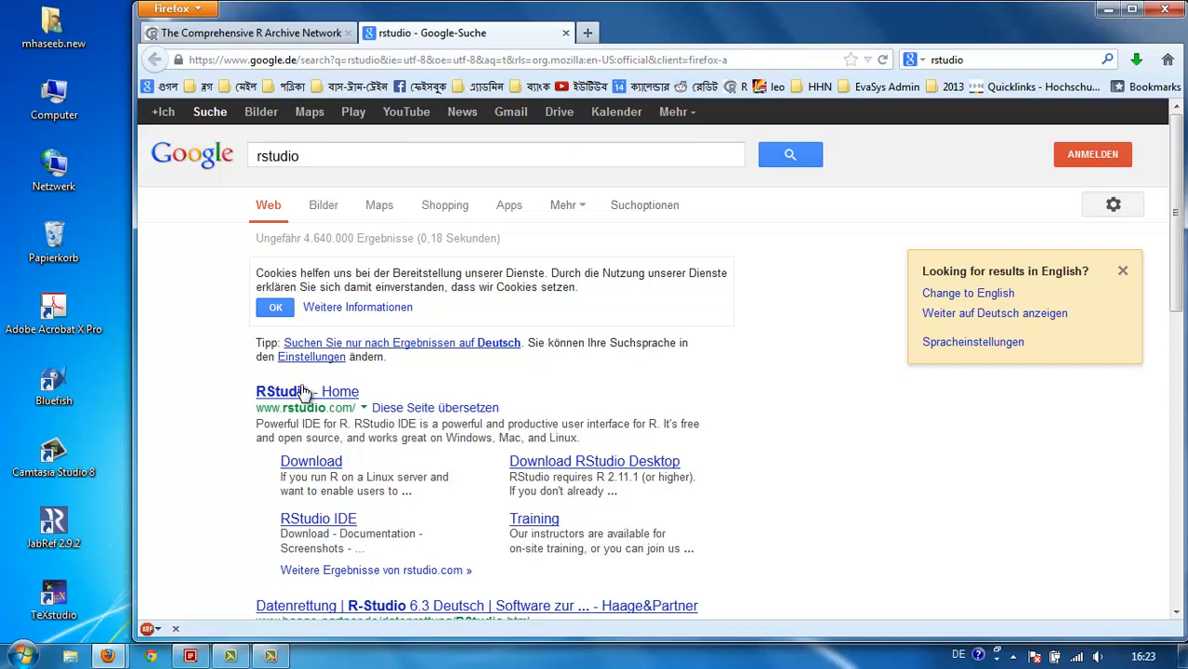
left_click(302, 391)
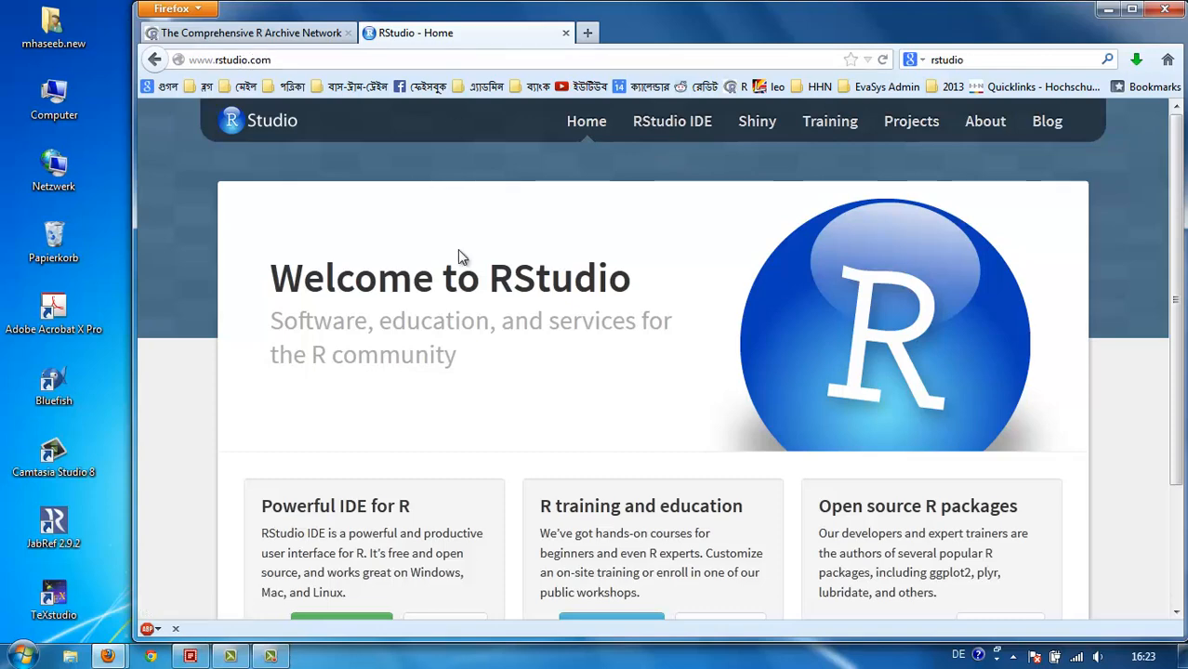
Go to the RStudio Desktop downloads and save the recommended RStudio 0.97.551 installer for Windows XP/Vista/7.
left_click(692, 126)
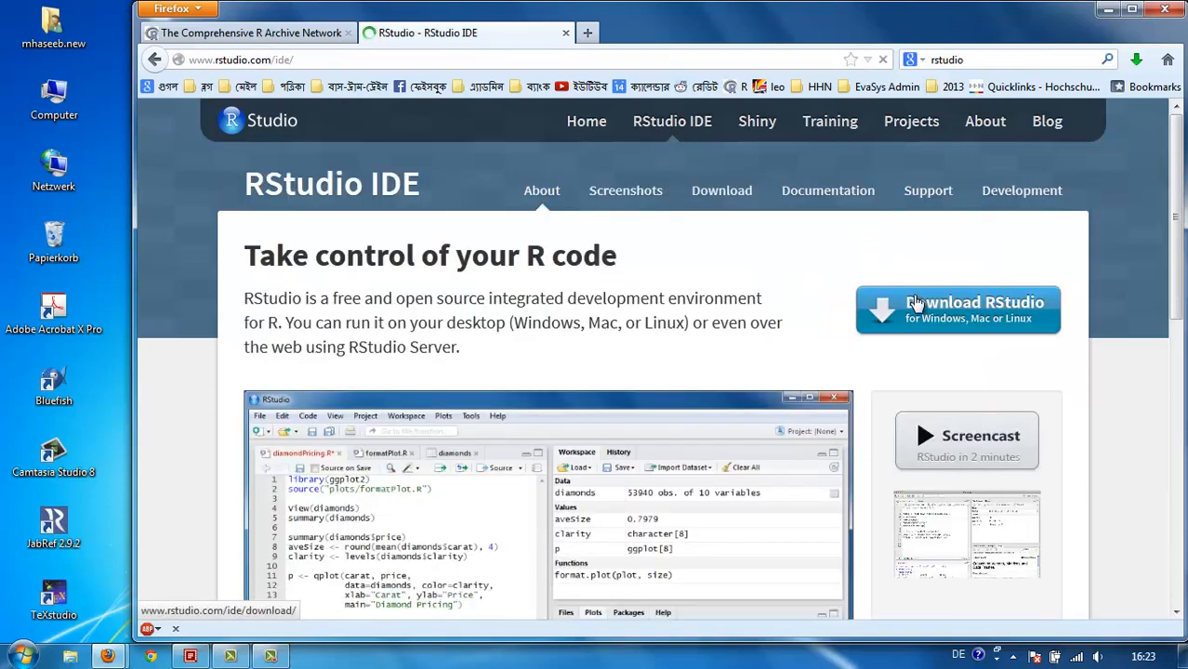
left_click(983, 322)
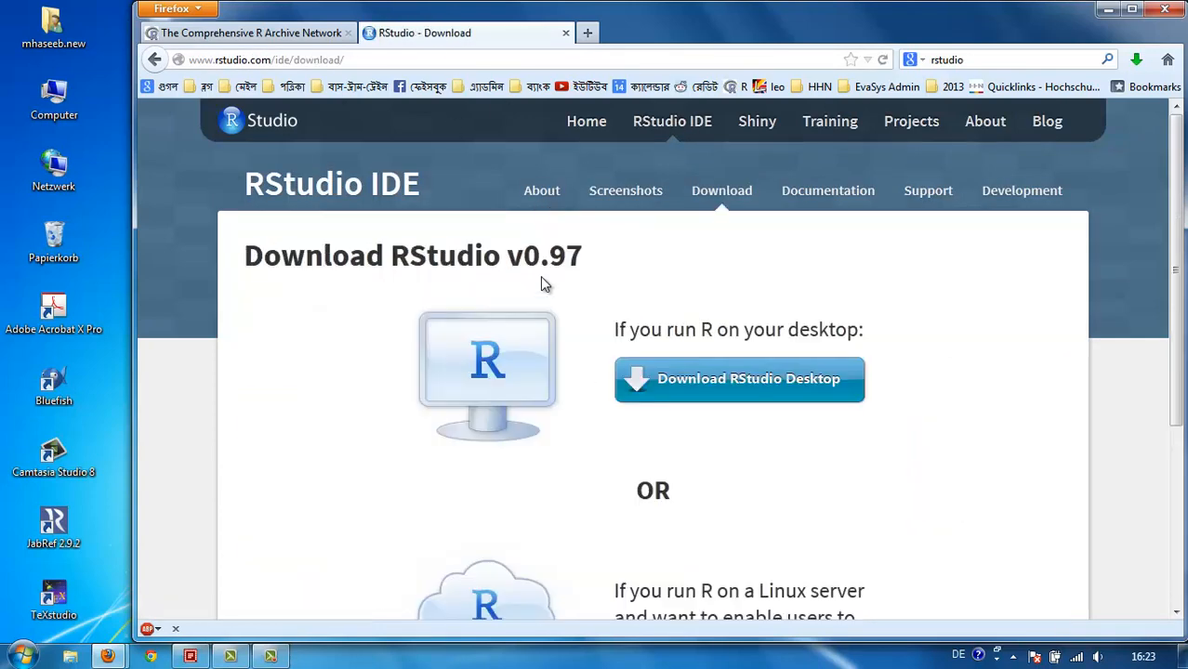
left_click(810, 384)
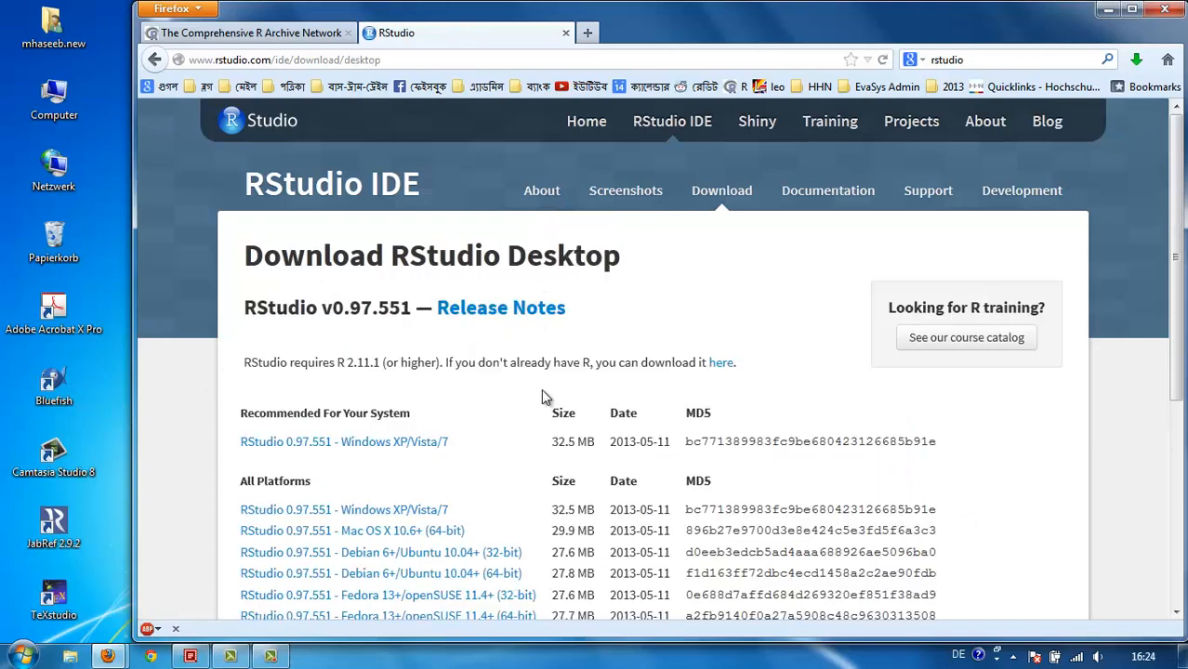
left_click(344, 443)
left_click(768, 476)
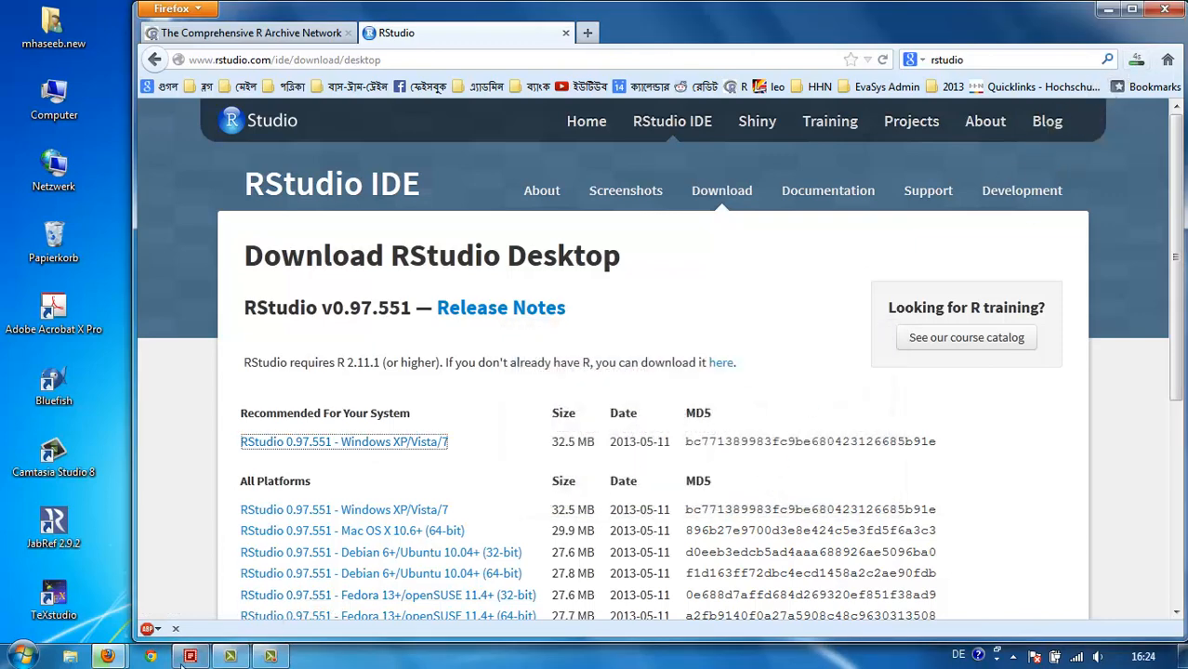
Run the downloaded R-3.0.1-win.exe from the browser's downloads list and set the setup language to English.
mouse_move(106, 656)
left_click(289, 592)
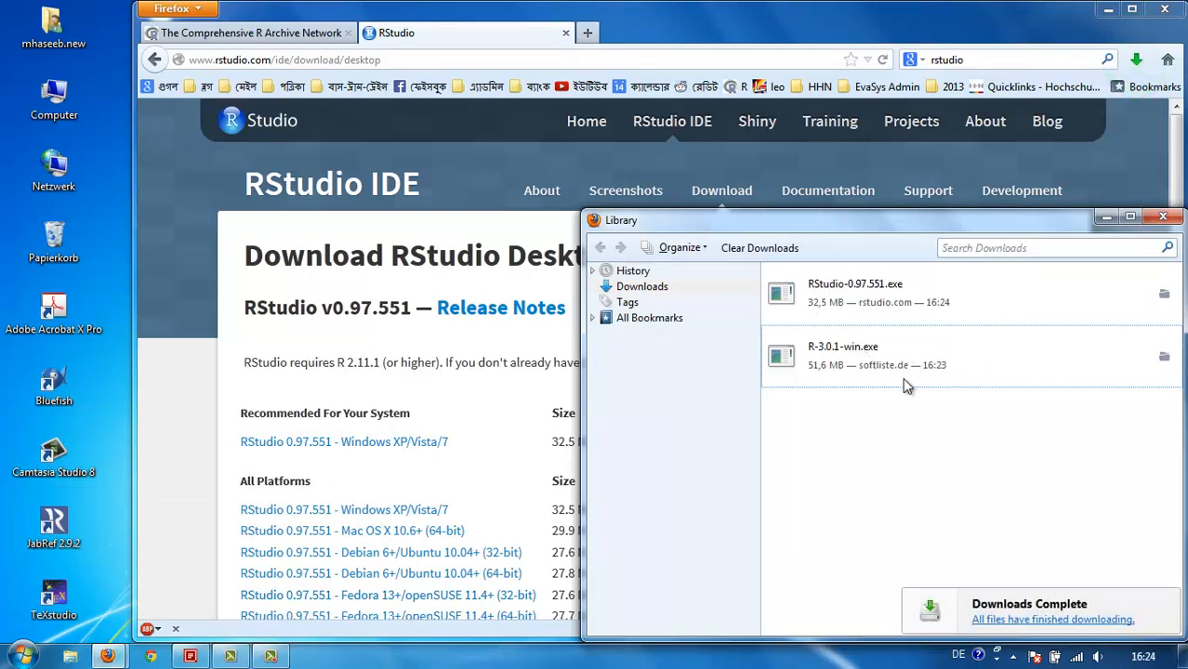
double_click(849, 351)
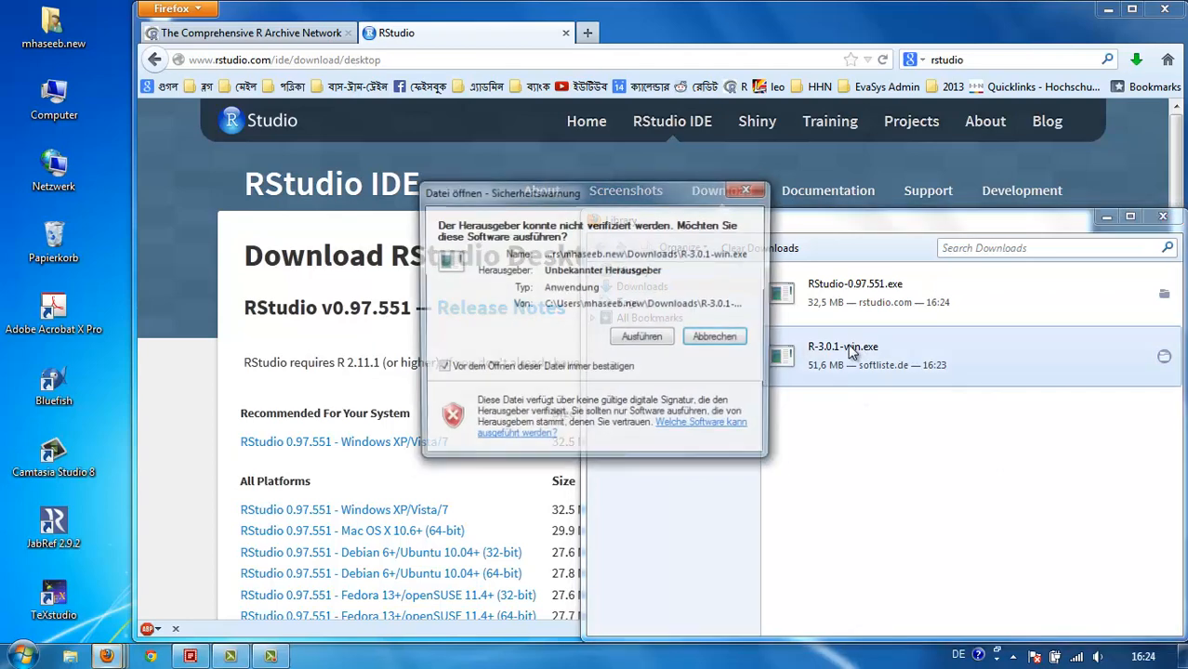
left_click(643, 338)
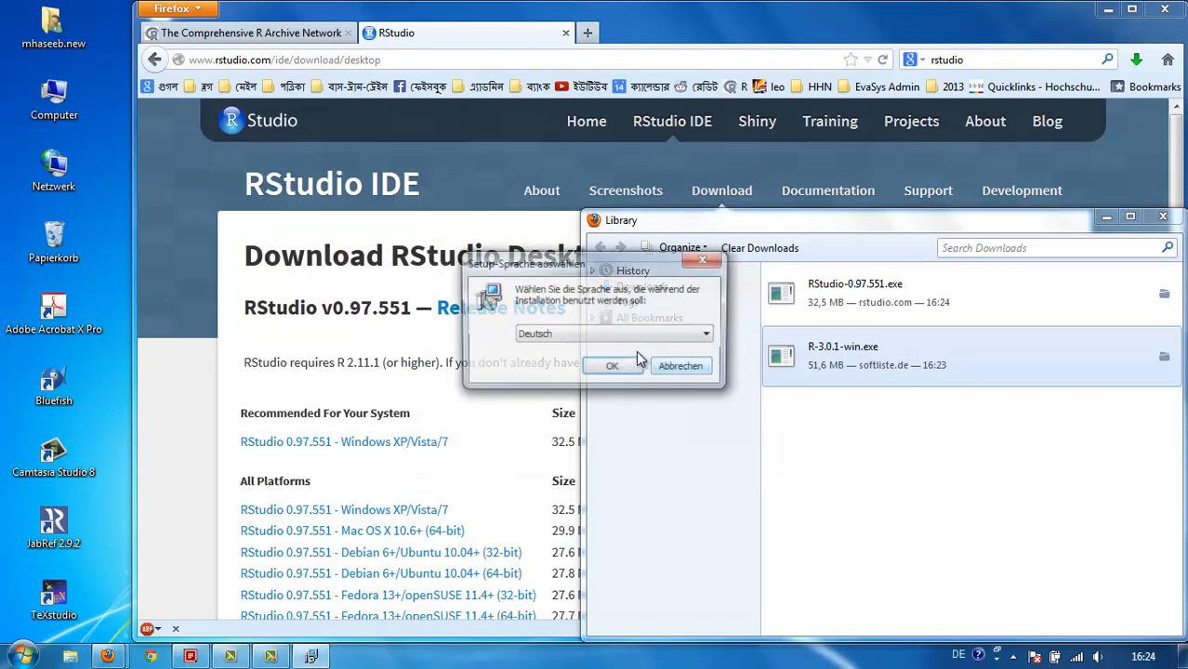
left_click(576, 336)
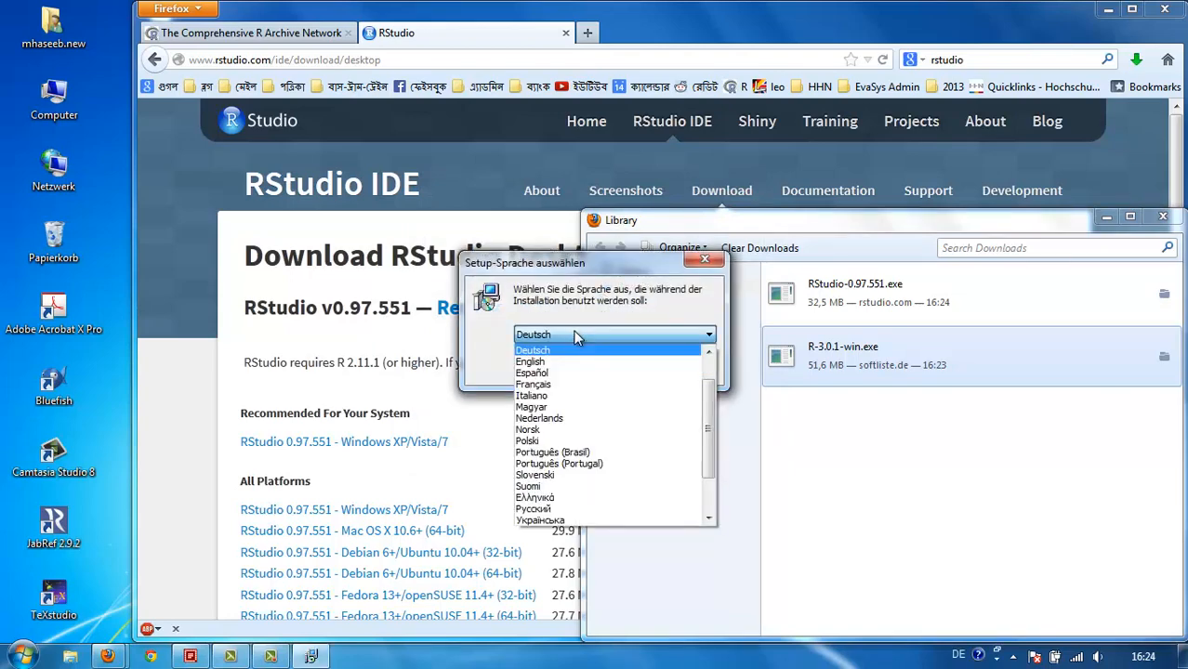
left_click(573, 361)
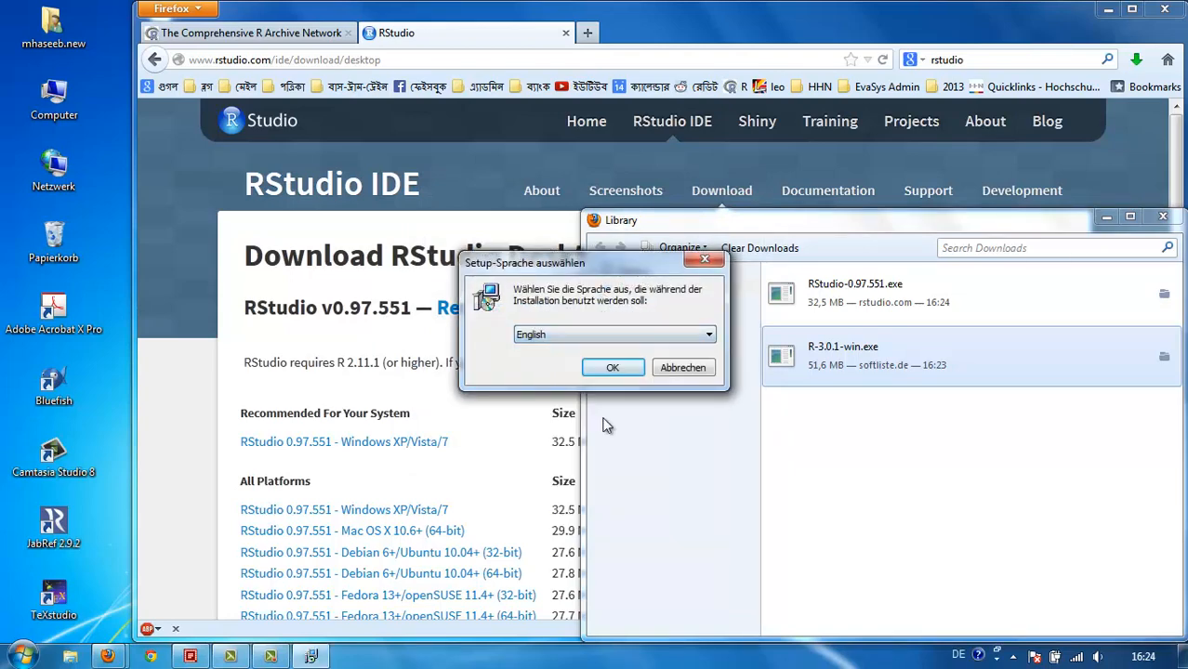
left_click(612, 368)
Install R for Windows 3.0.1 in C:\Program Files\R\R-3.0.1 with the 32-bit User installation, default startup options and default additional tasks, and finish the setup.
left_click(695, 469)
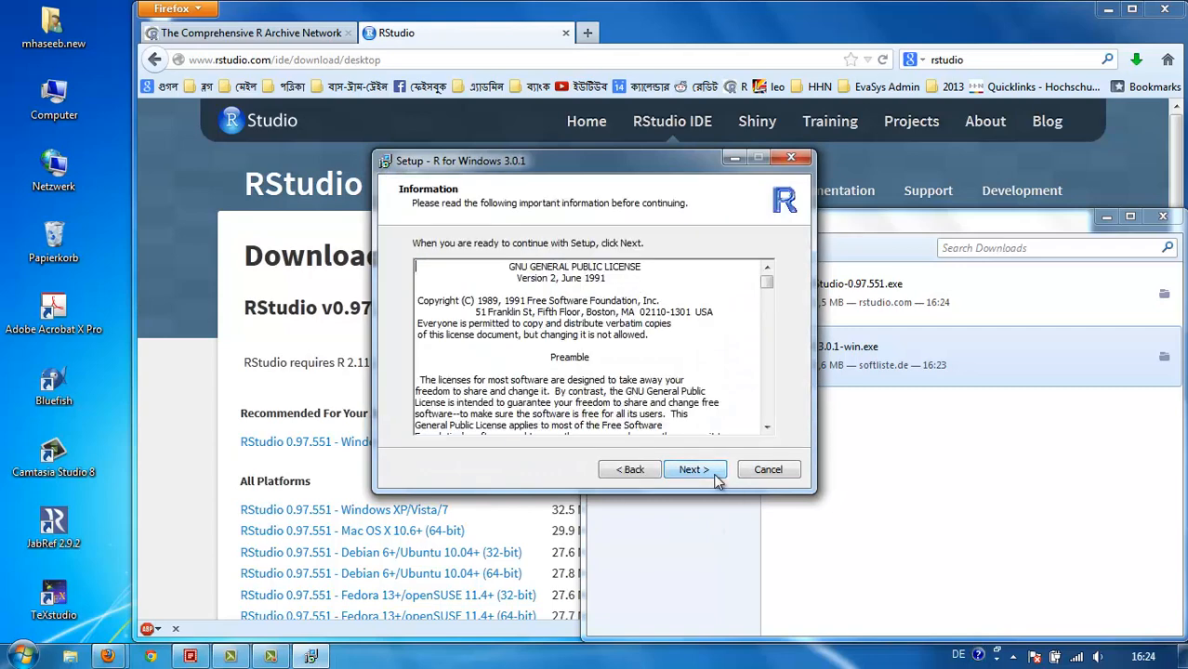
left_click(695, 470)
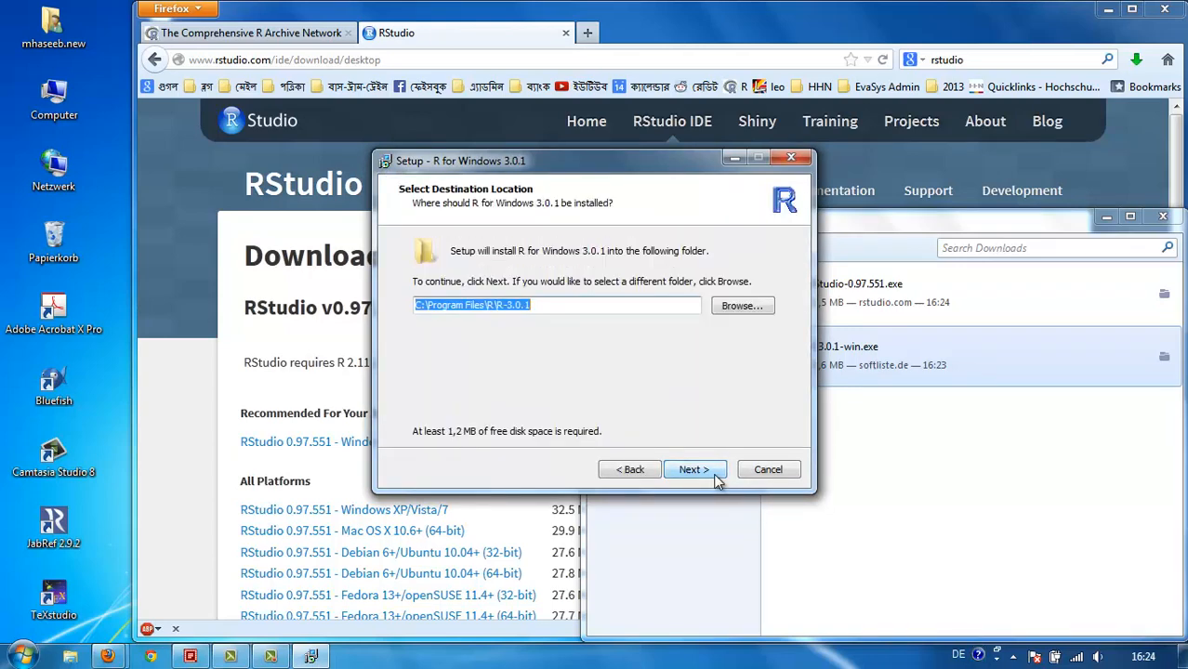
left_click(695, 470)
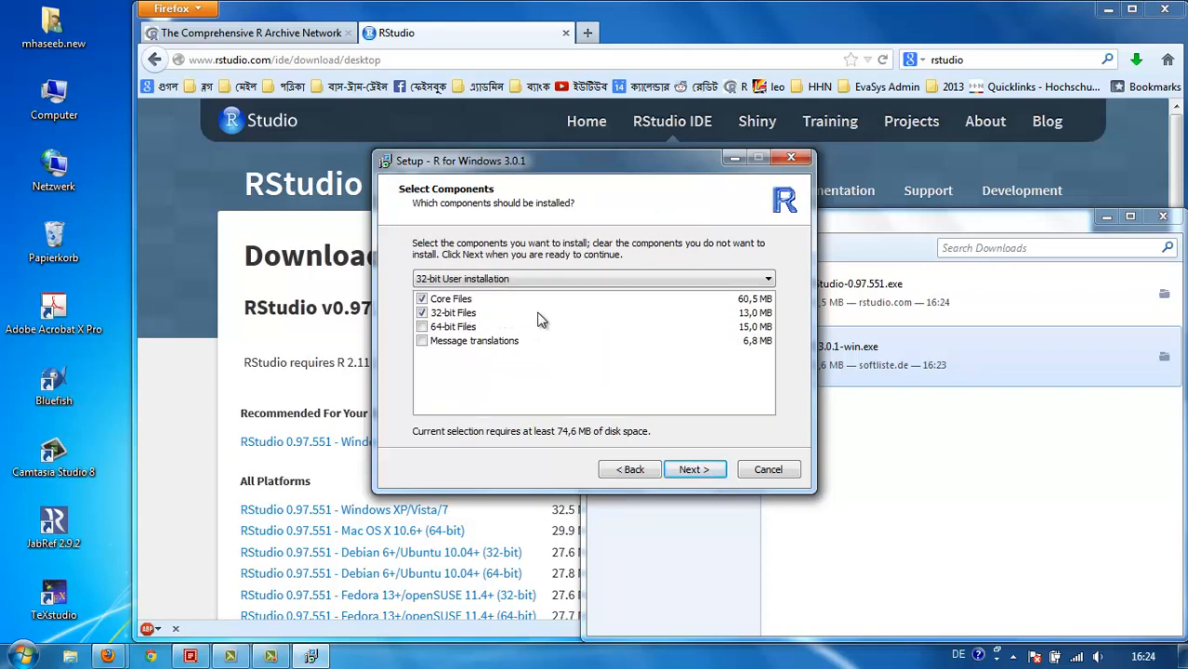
left_click(721, 473)
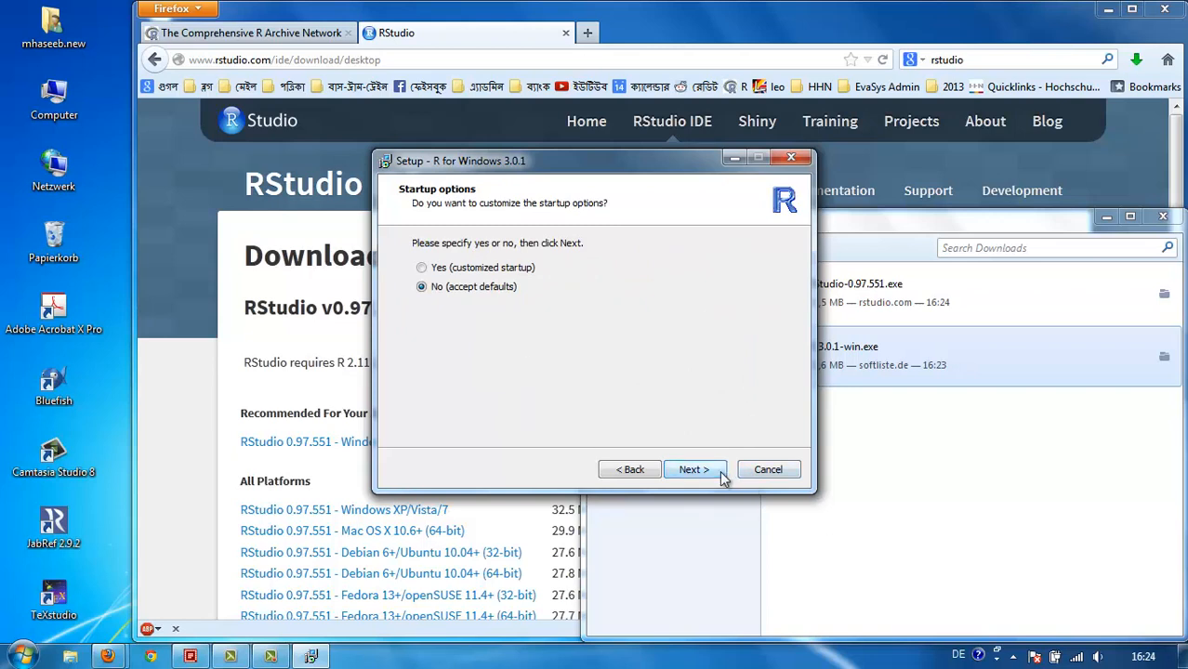
left_click(723, 474)
left_click(723, 474)
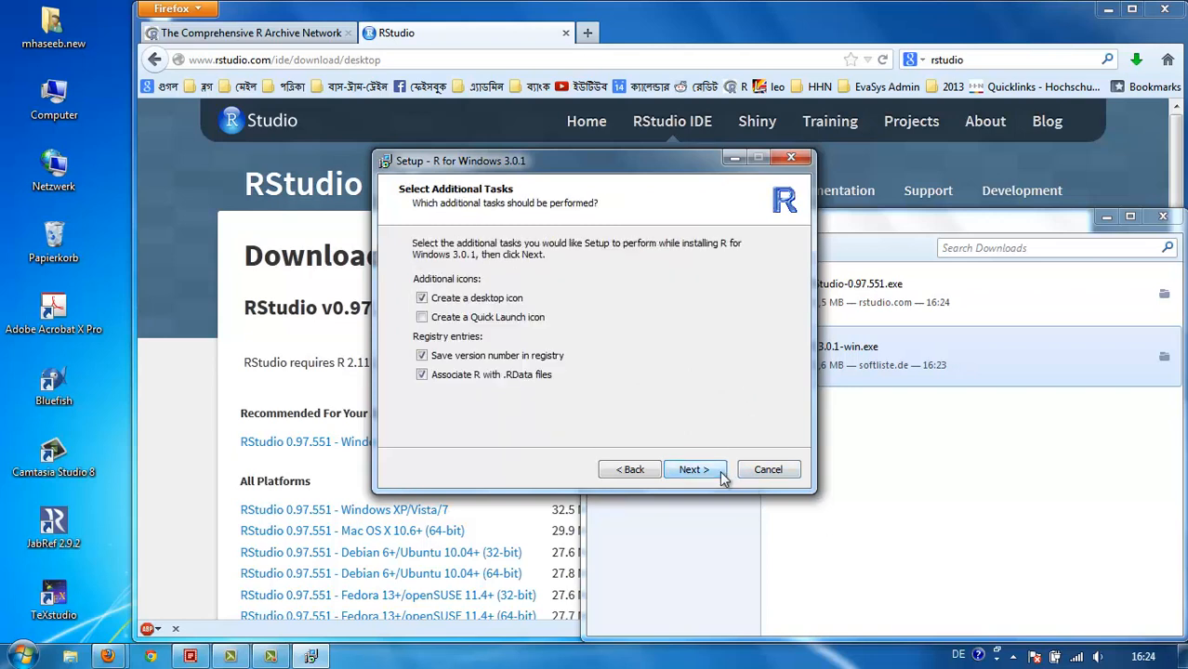
left_click(723, 474)
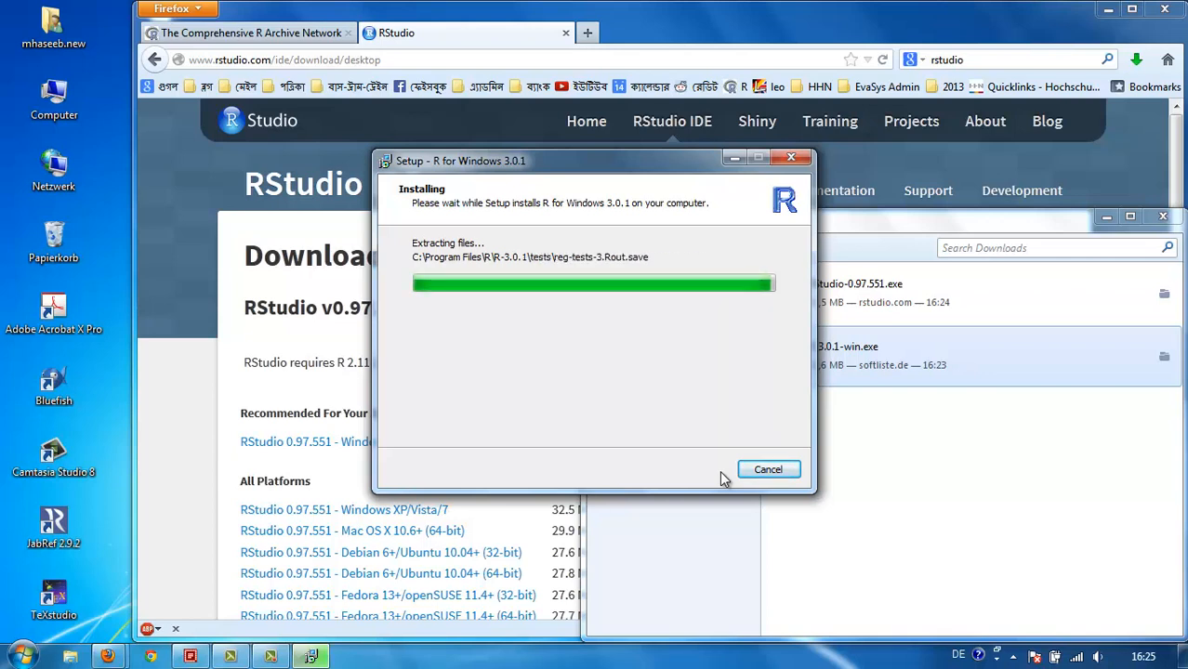
left_click(721, 472)
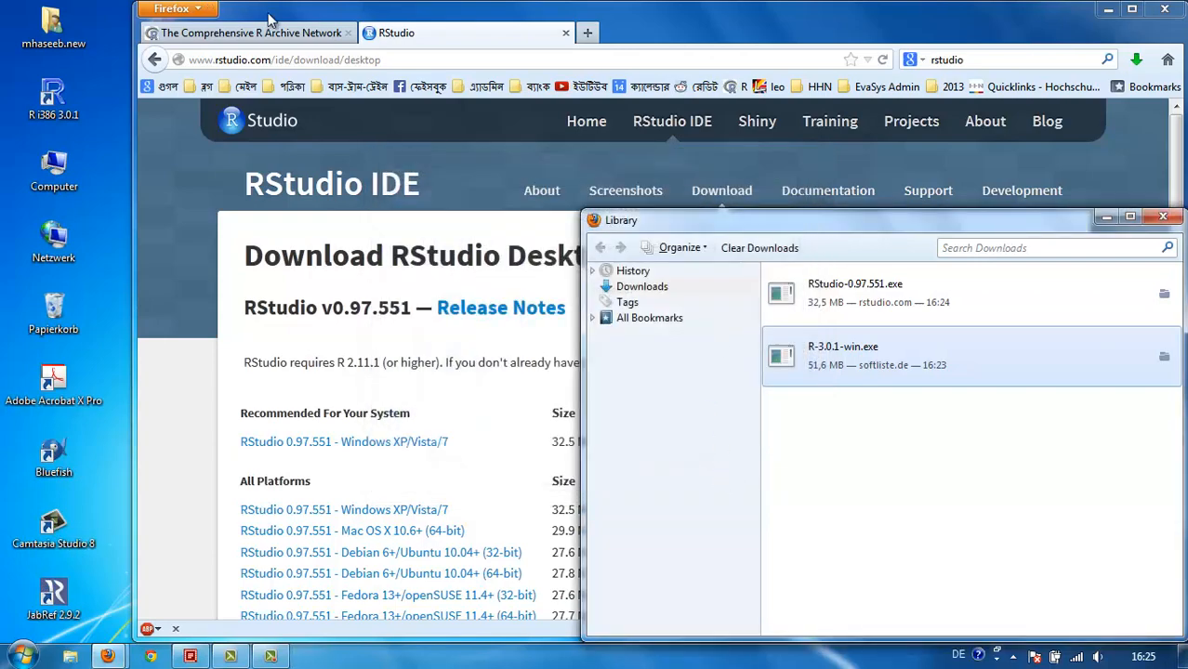
Launch R i386 3.0.1 from the desktop and calculate 12+23 in the R console.
left_click_drag(269, 18, 437, 18)
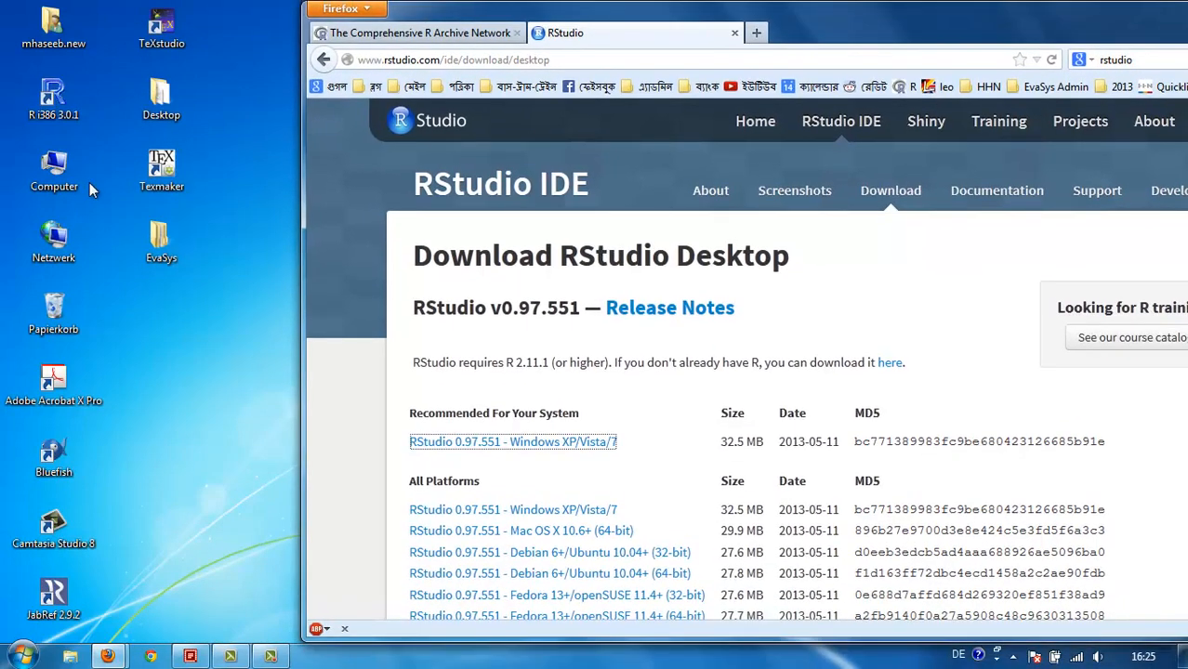
double_click(85, 88)
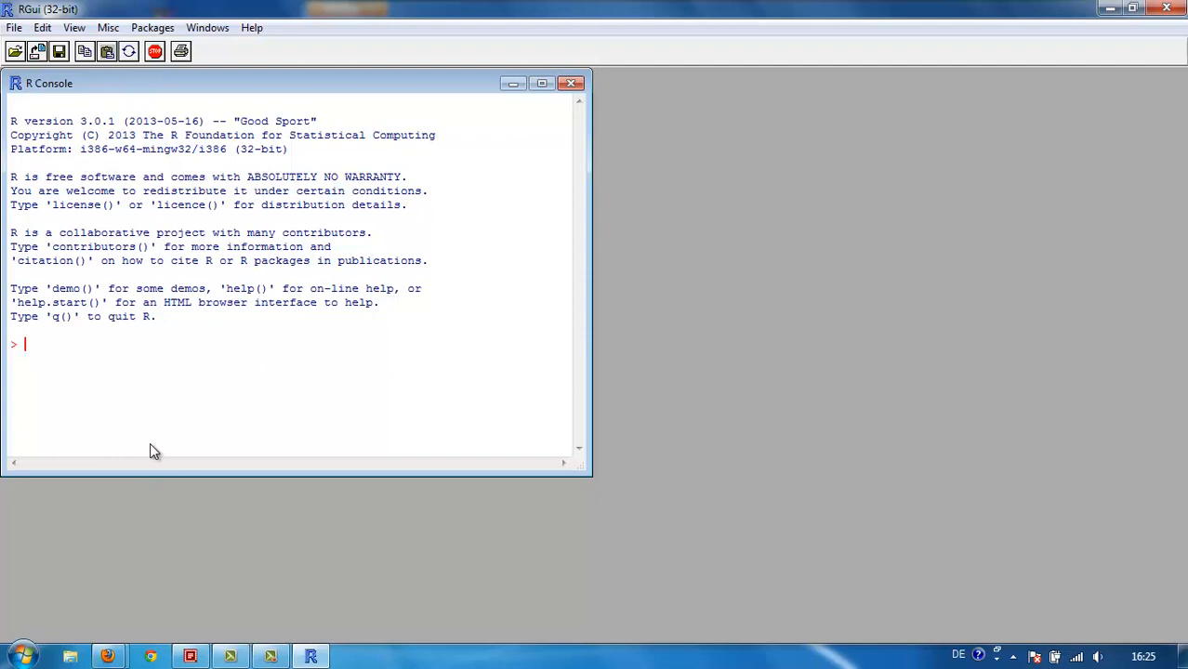
type("12+23")
key("Return")
Quit R with q() without saving the workspace image.
type("q()")
key("Return")
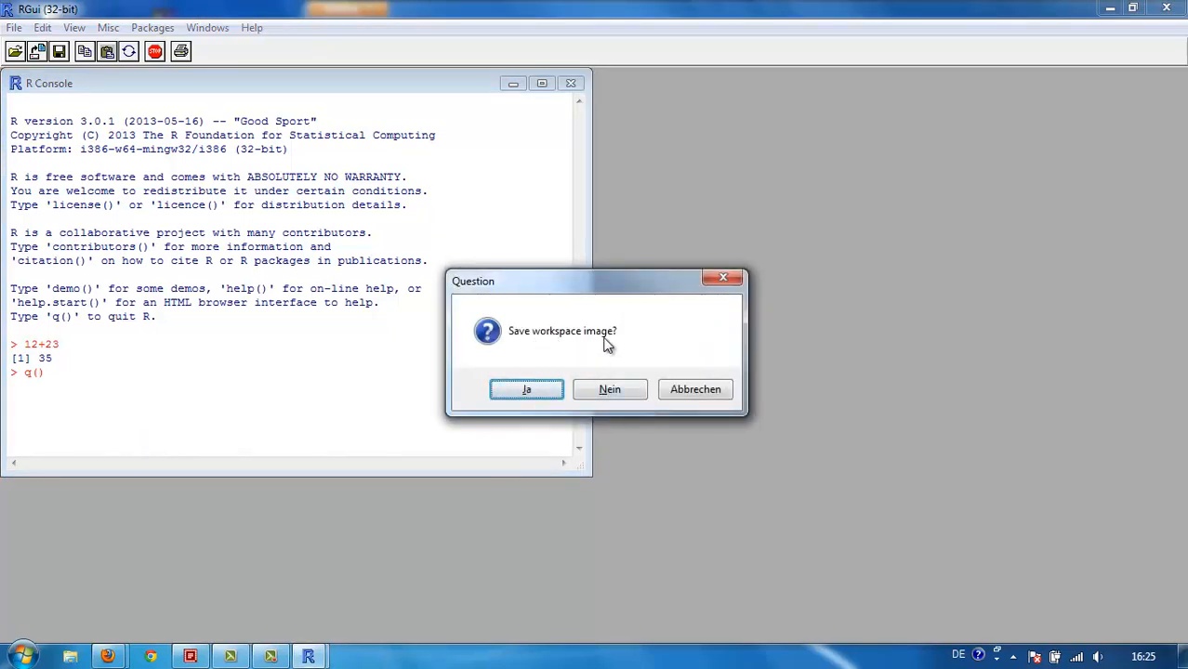
left_click(628, 392)
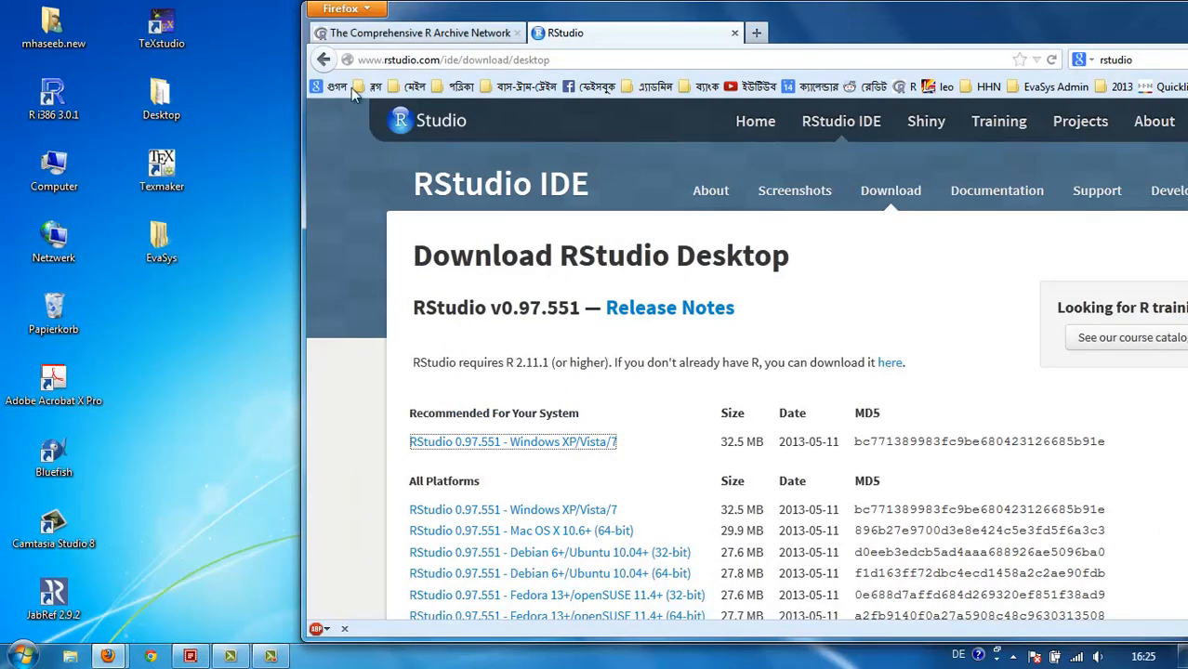
Bring back the Firefox downloads list, move it clear, and run RStudio-0.97.551.exe.
mouse_move(107, 657)
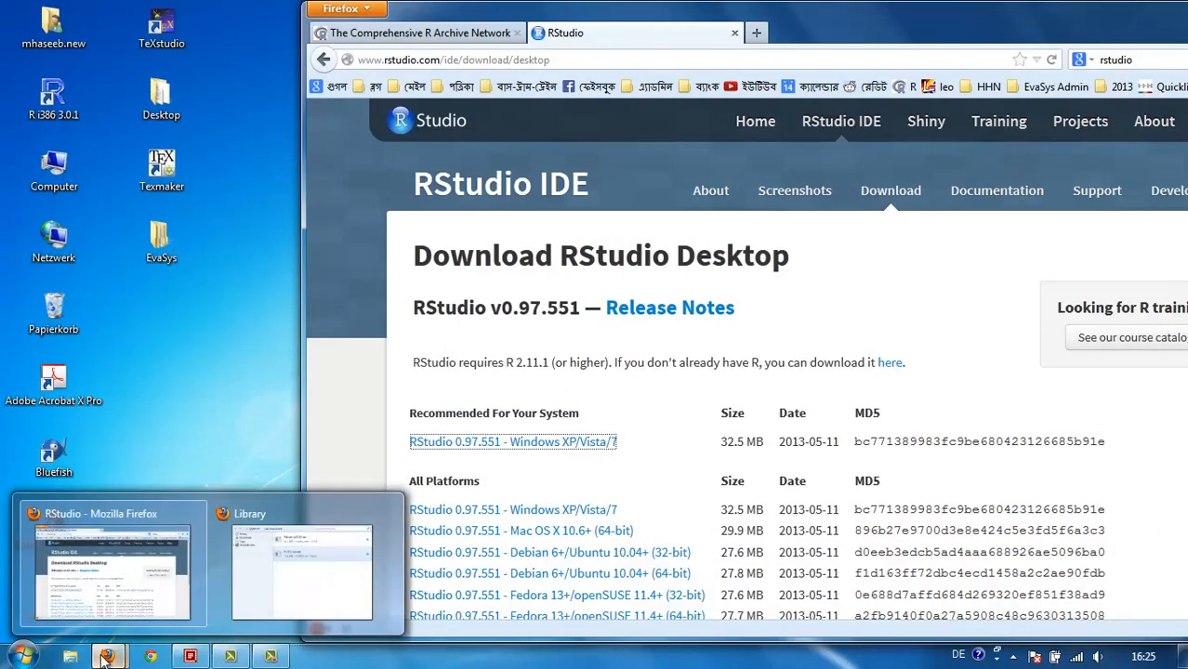
left_click(264, 616)
left_click_drag(841, 219, 486, 84)
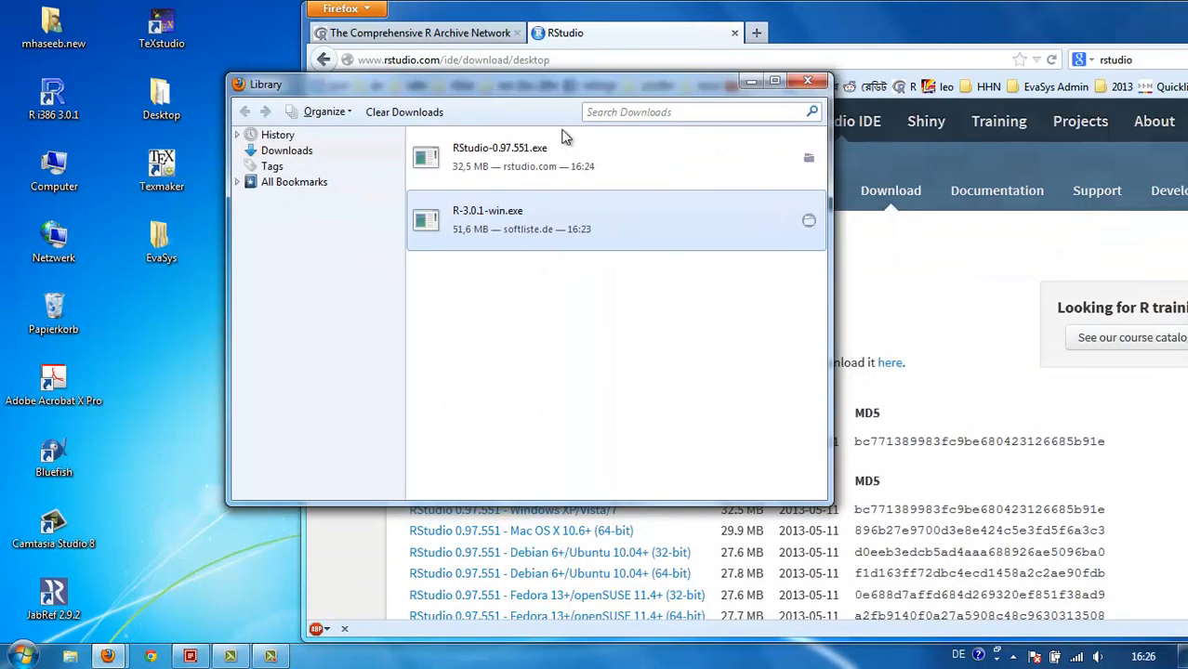
double_click(505, 153)
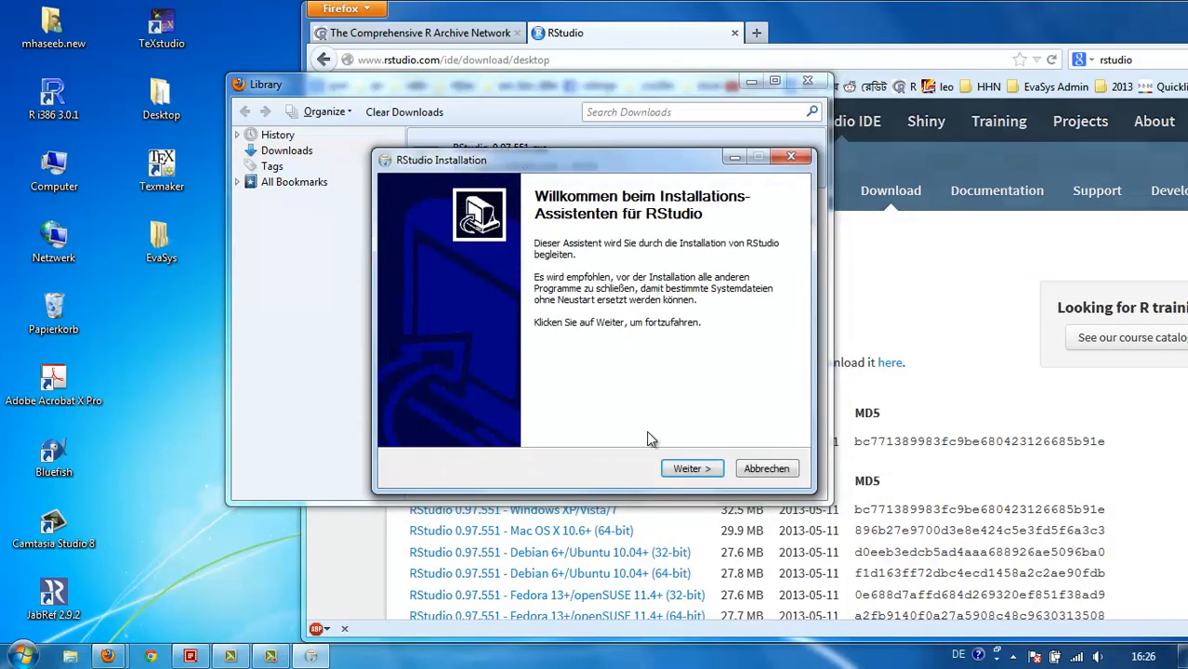
Install RStudio with the default destination and the RStudio Start menu folder, and finish the setup.
left_click(692, 468)
left_click(698, 470)
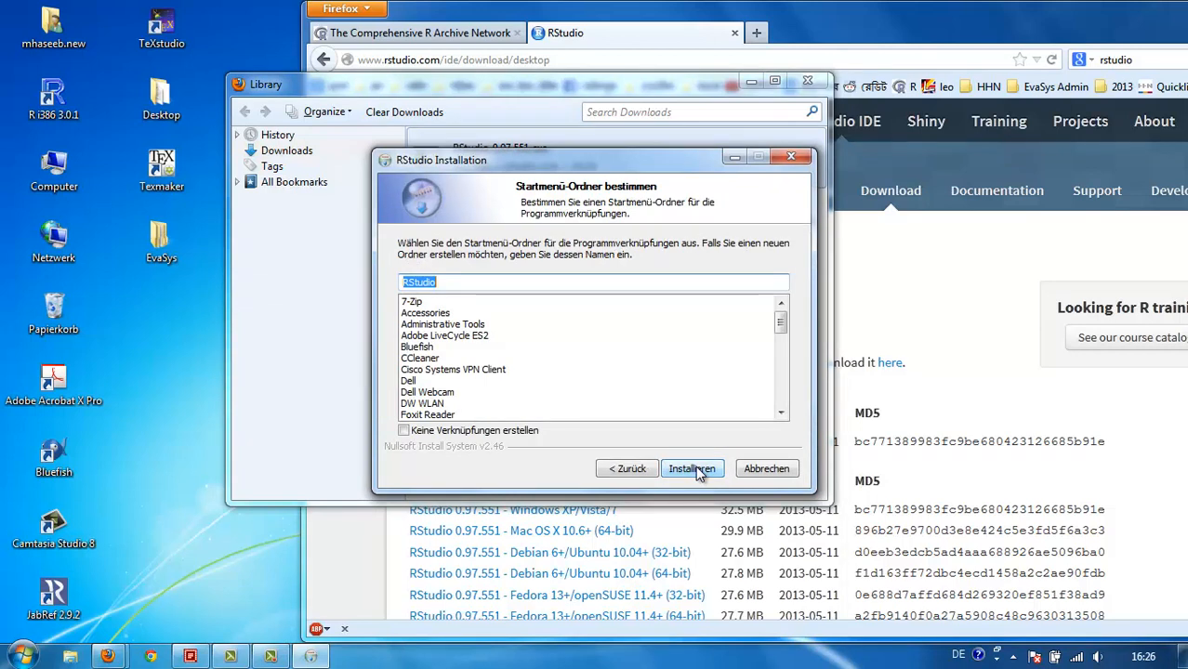
left_click(697, 470)
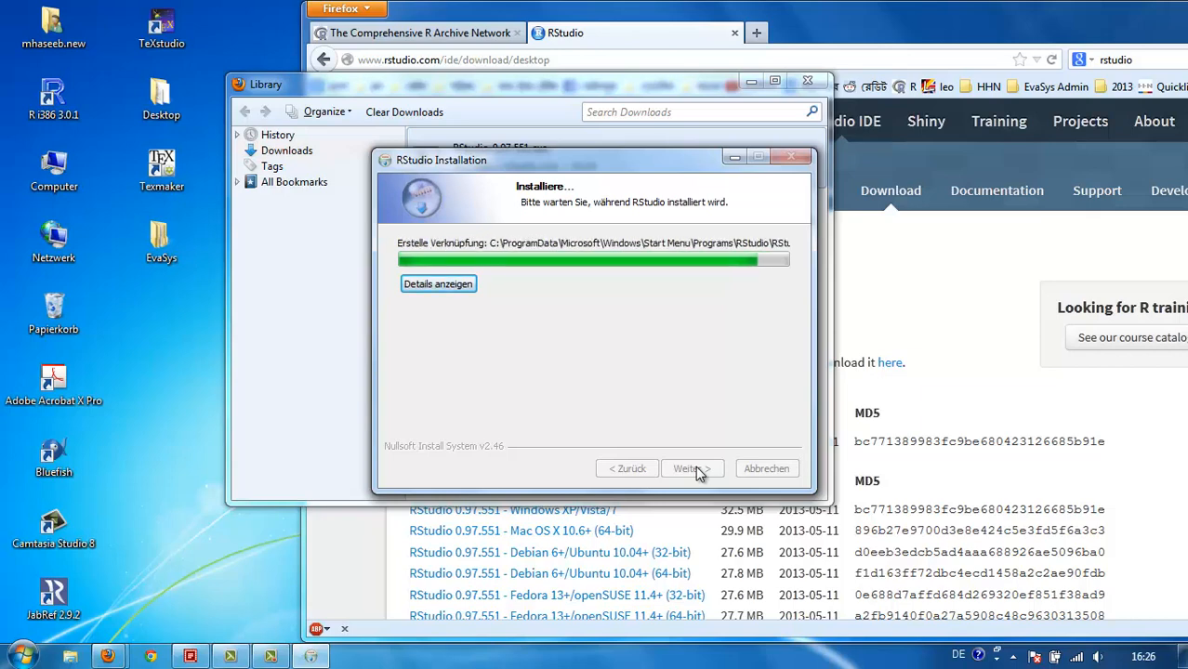
left_click(692, 468)
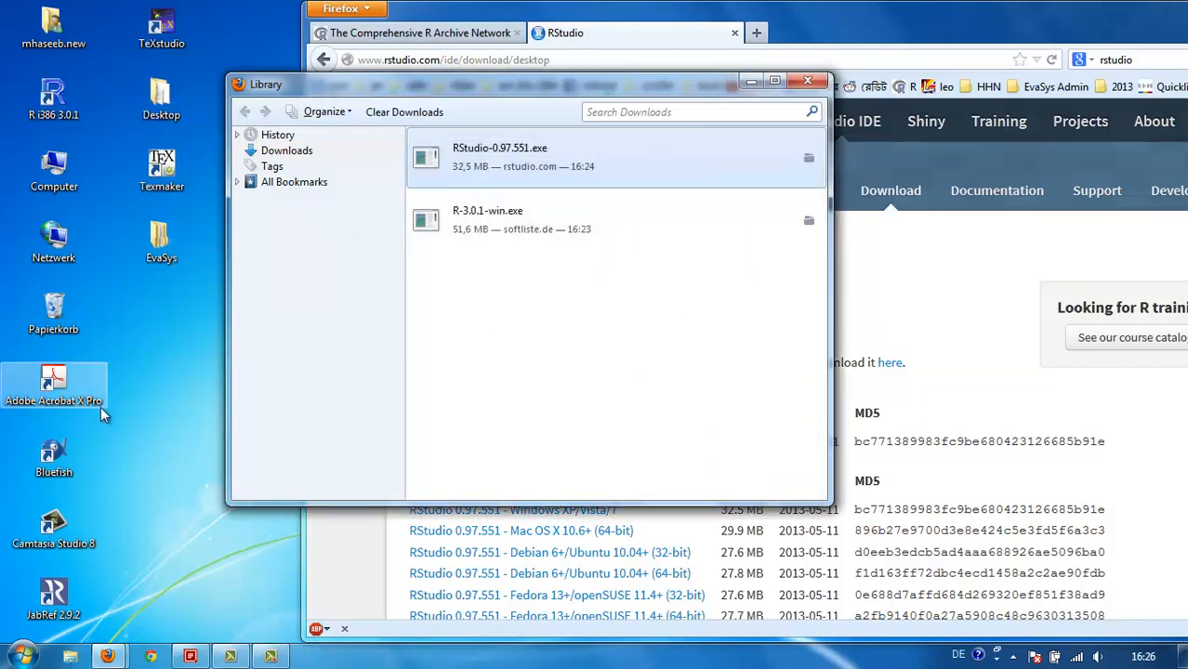
Find the installed RStudio through the Windows program search and launch it.
left_click(20, 656)
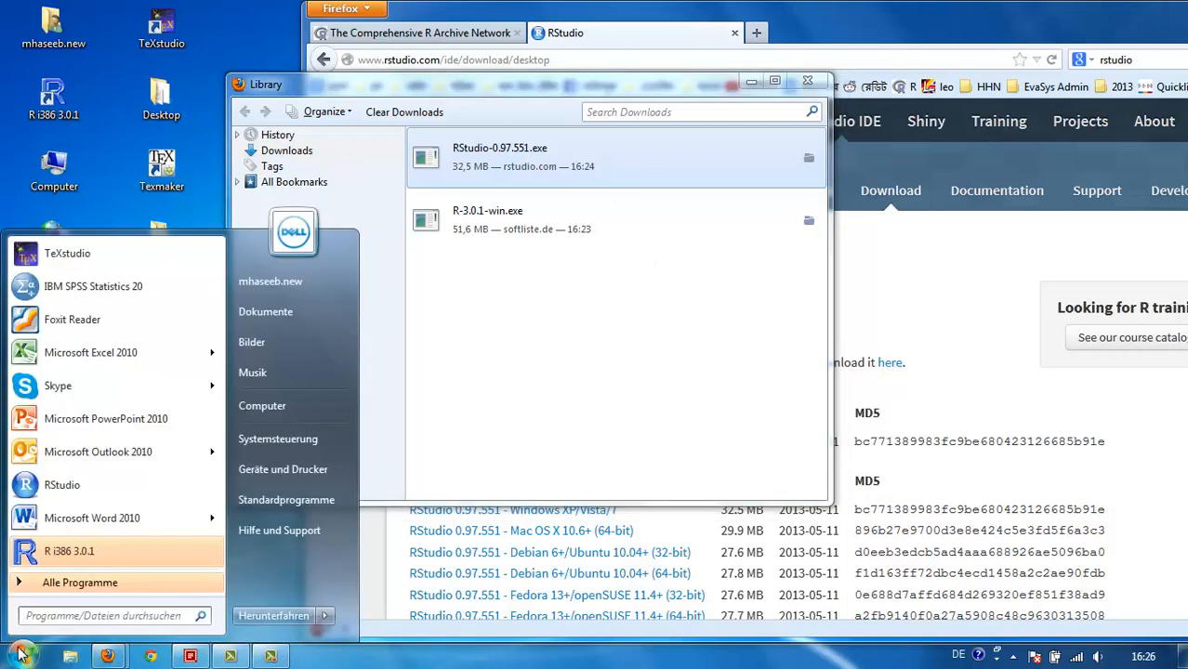
type("rstudio")
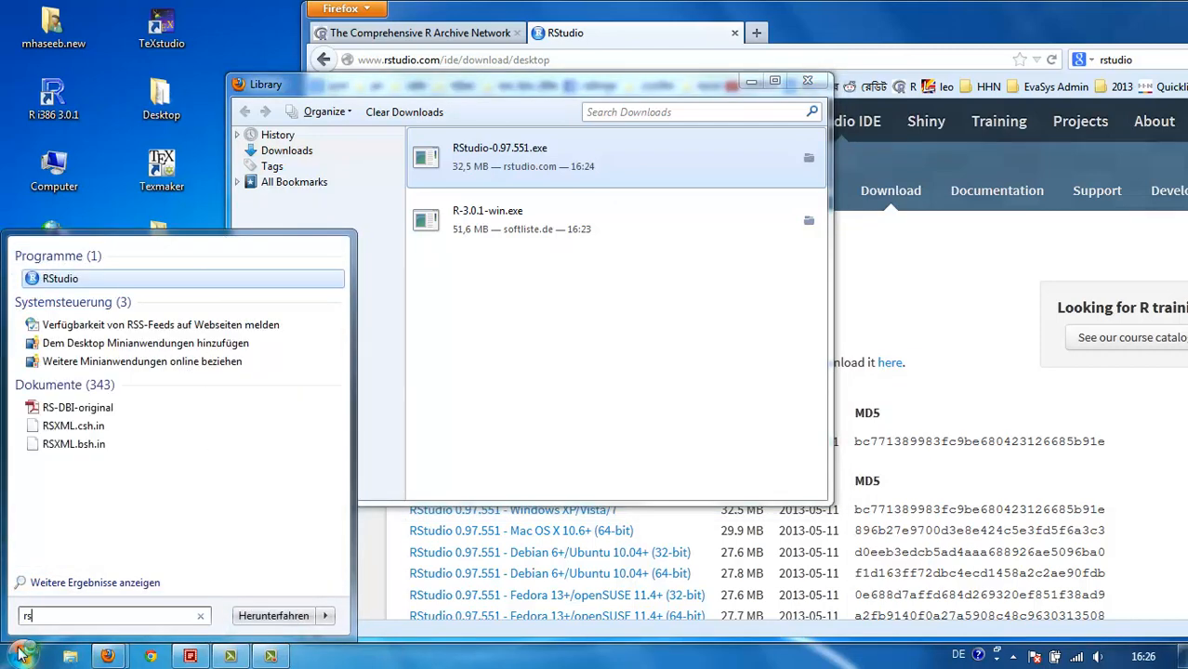
key("Return")
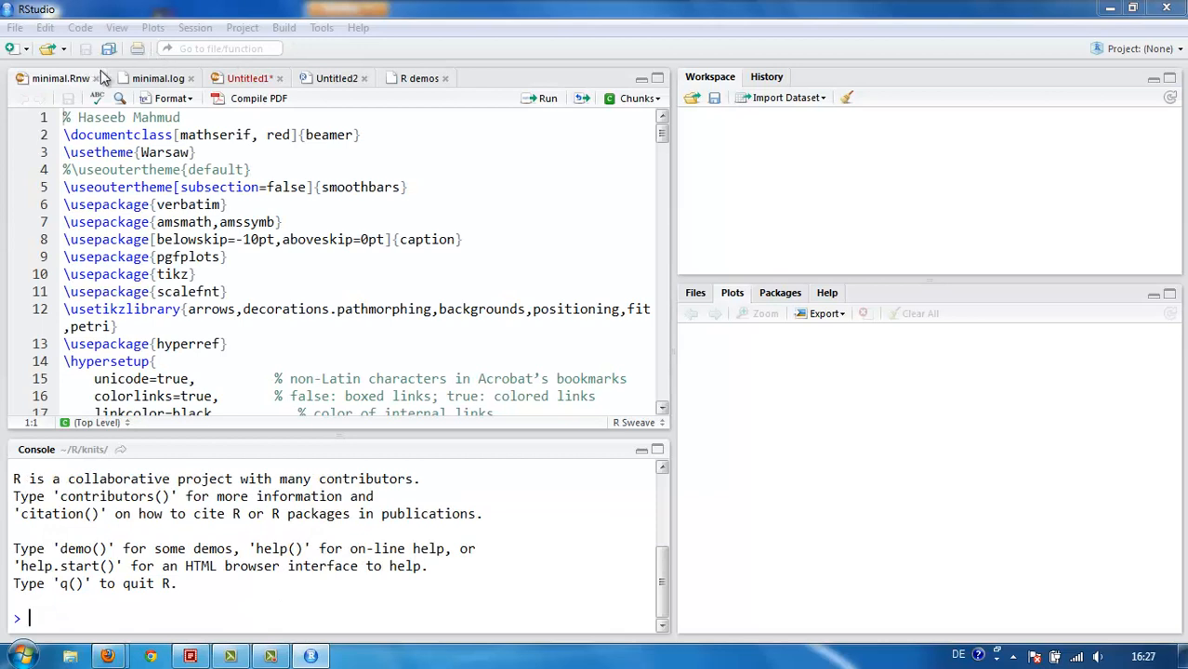
Create a new R script and enlarge the console pane below the editor.
left_click(13, 48)
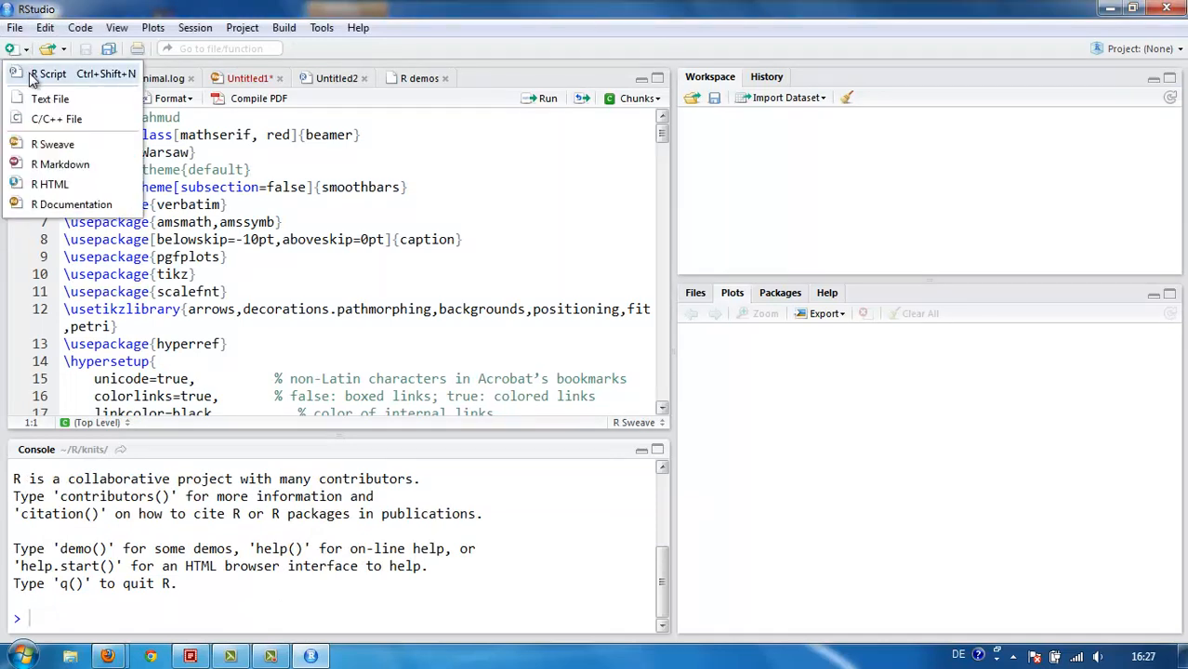
left_click(37, 69)
left_click(138, 608)
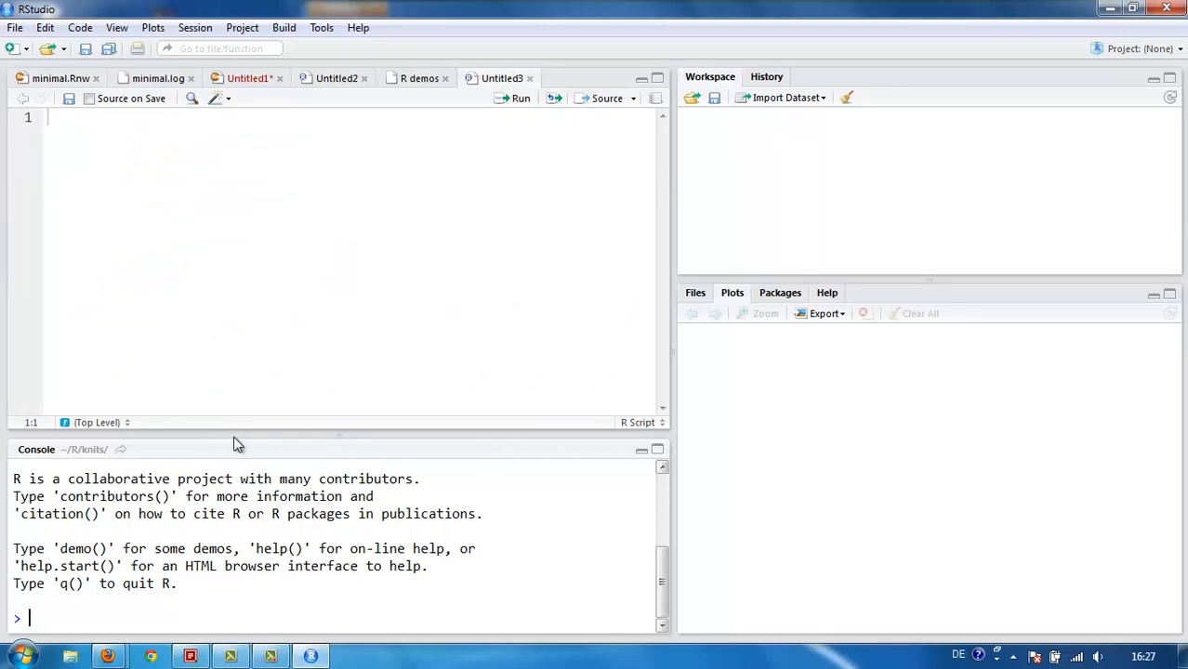
left_click_drag(236, 433, 224, 330)
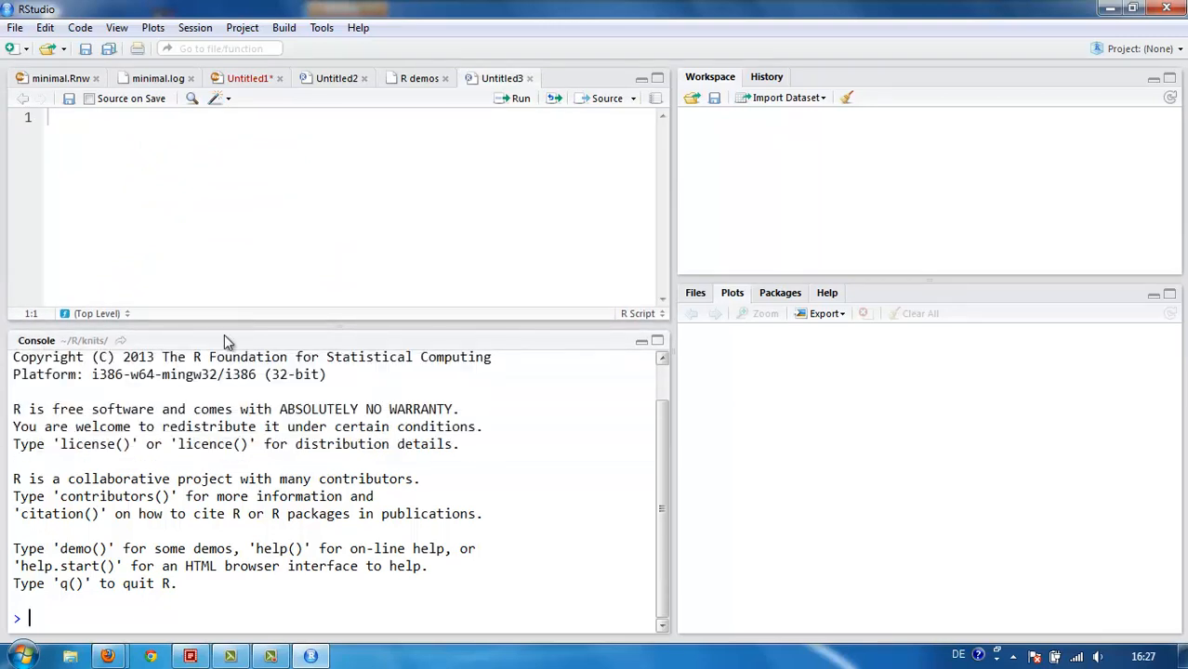
scroll(392, 610, "up", 1)
scroll(274, 579, "down", 1)
Calculate 12-34 in the RStudio console and make the Workspace pane taller.
type("12-34")
key("Return")
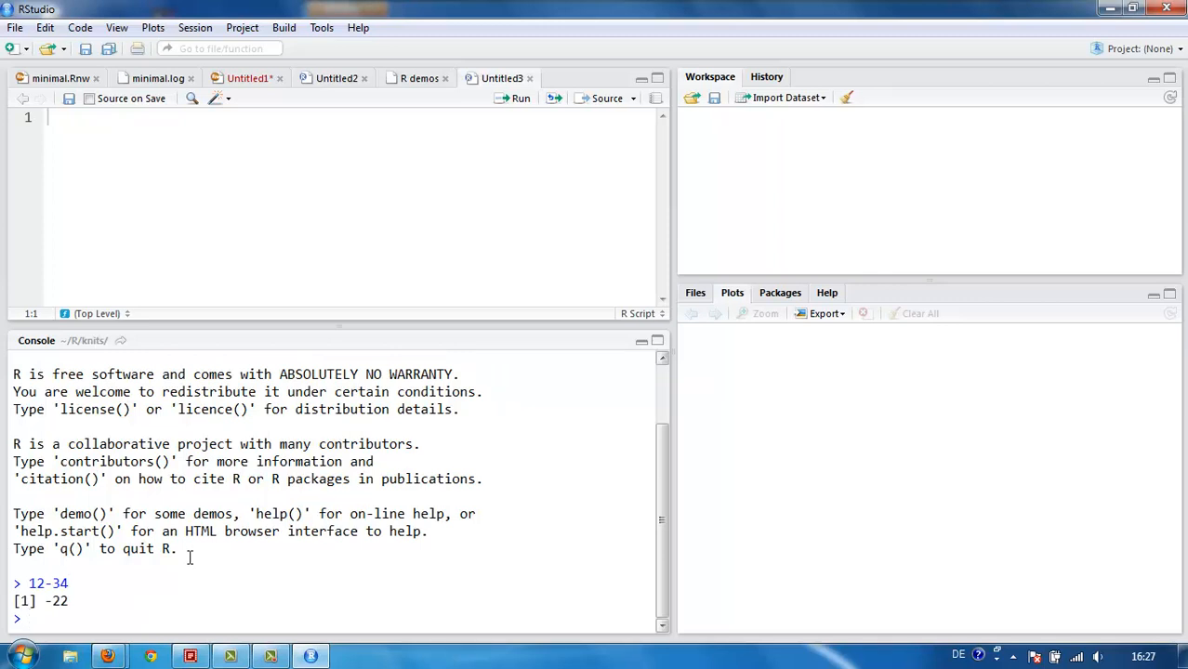
left_click_drag(759, 282, 750, 323)
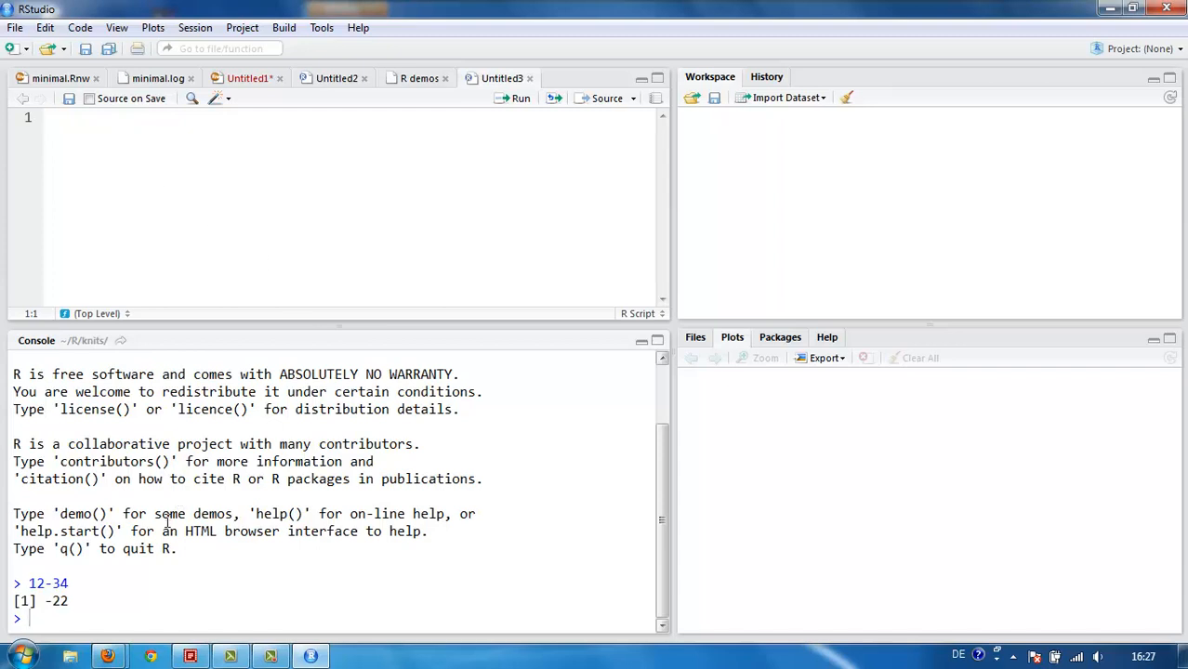
left_click(151, 588)
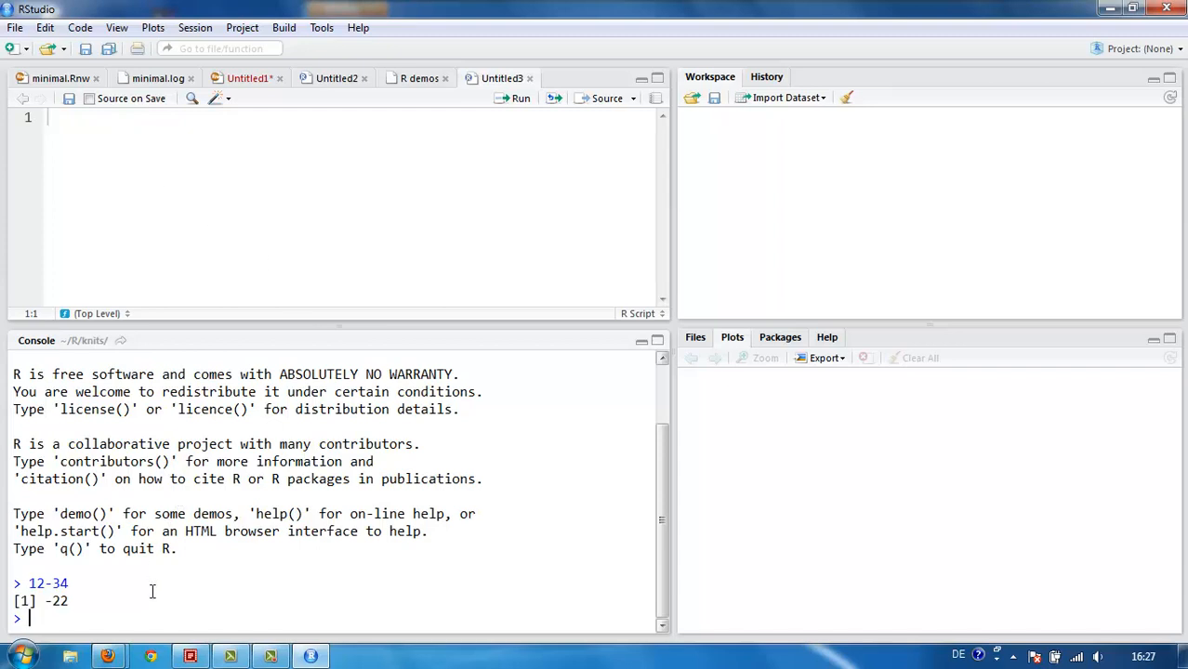
left_click(236, 174)
left_click(1015, 657)
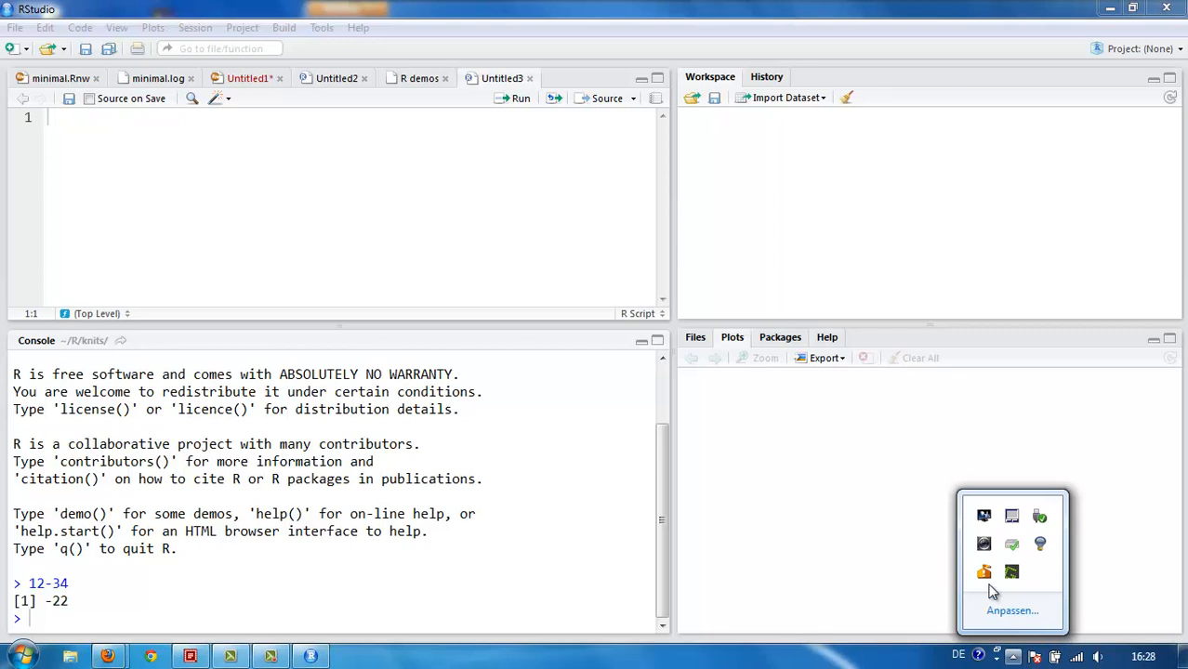
left_click(276, 658)
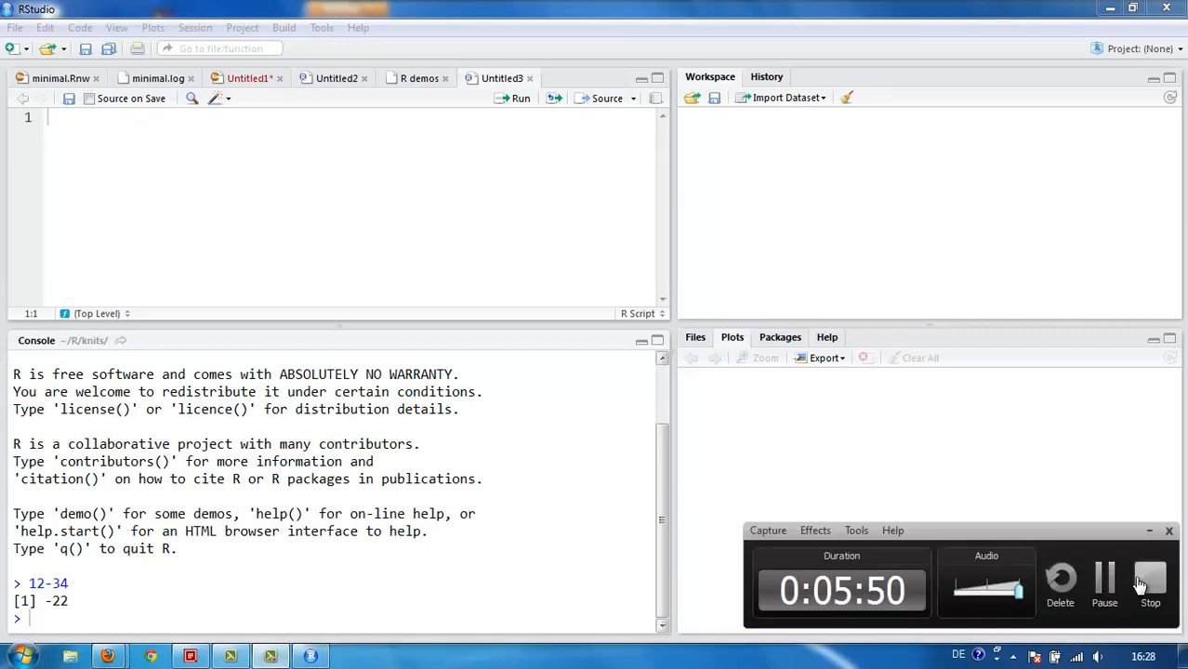